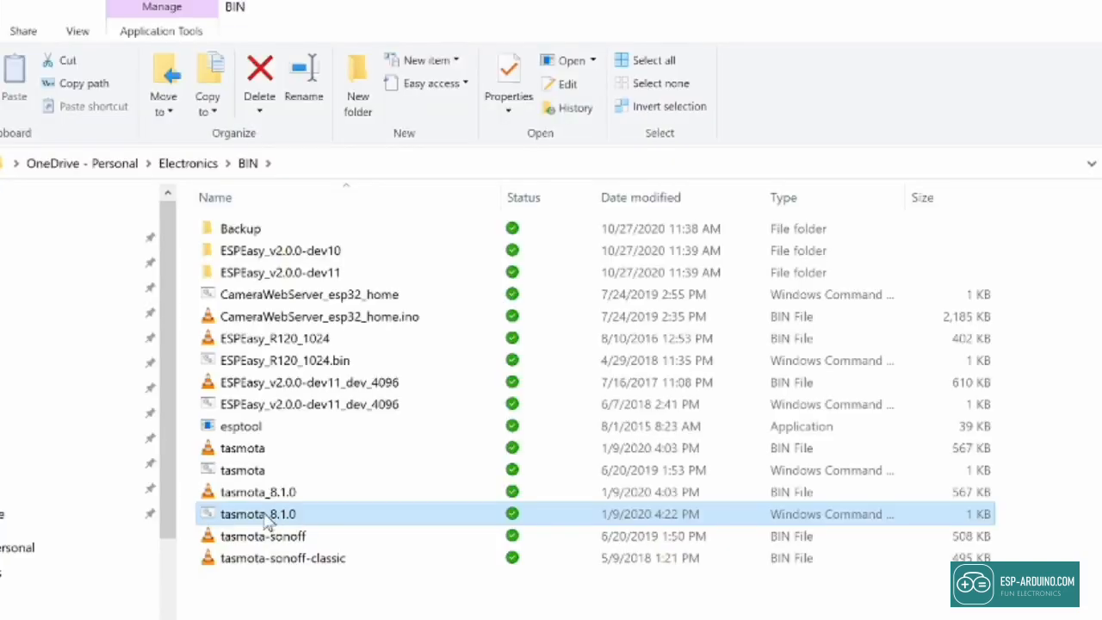
# Step: Open tasmota_8.1.0.cmd in Visual Studio Code and inspect its %comport% prompt and tasmota_8.1.0.bin reference
pyautogui.rightClick(267, 517)
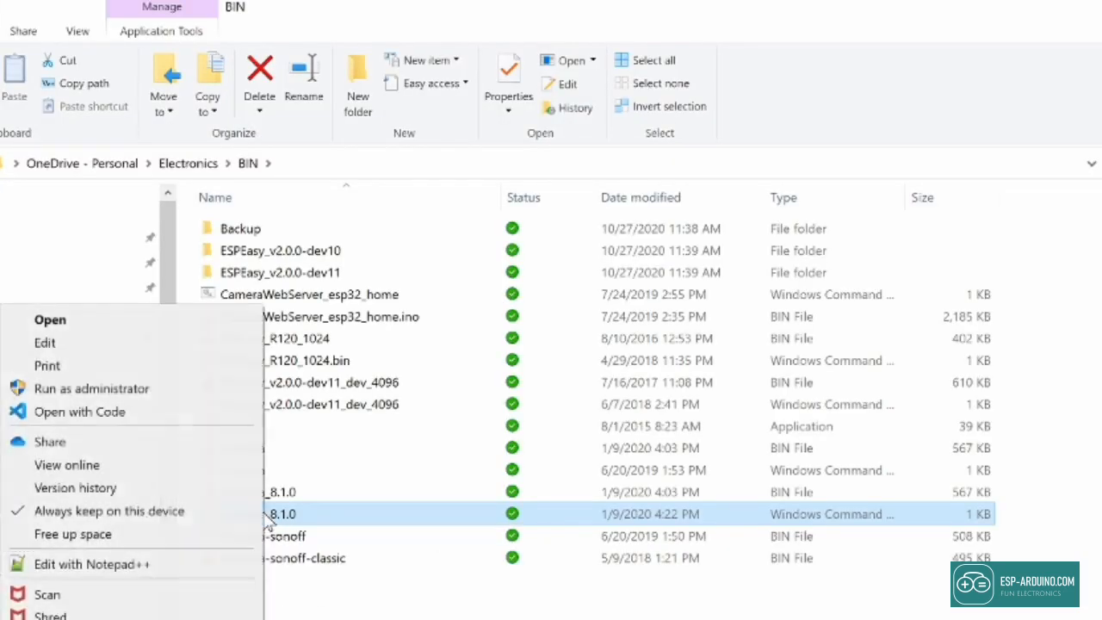
pyautogui.click(161, 417)
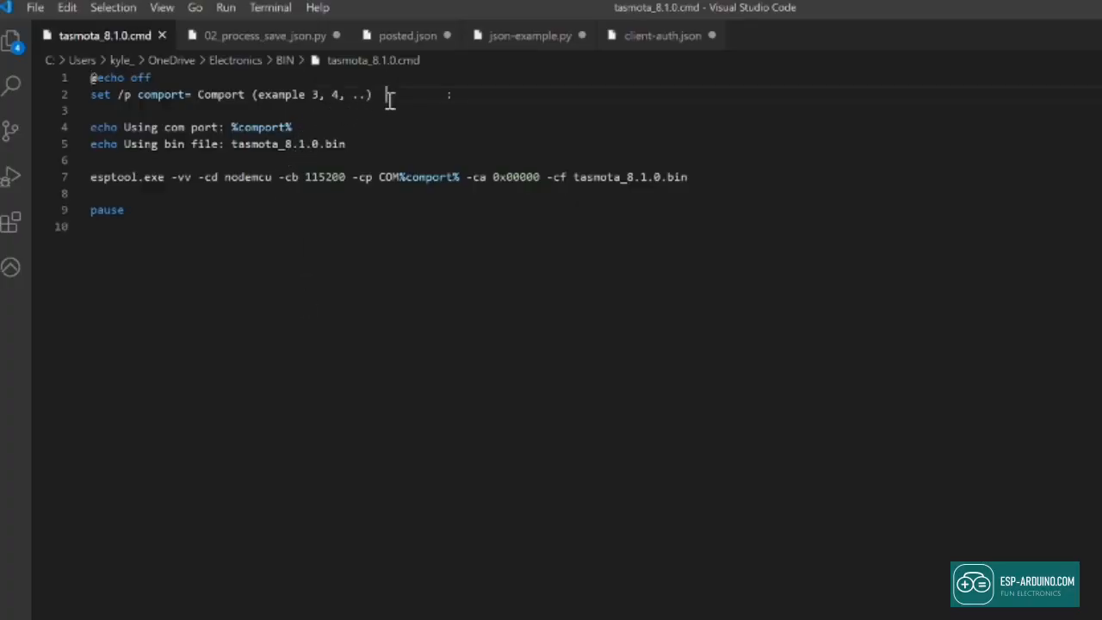
pyautogui.doubleClick(284, 127)
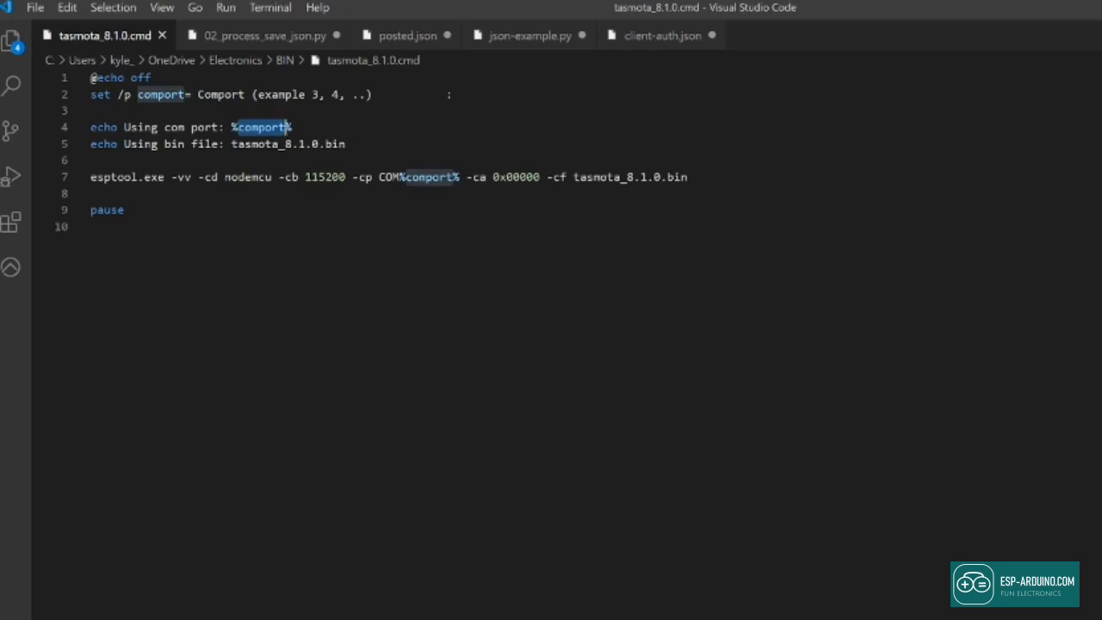
pyautogui.doubleClick(291, 144)
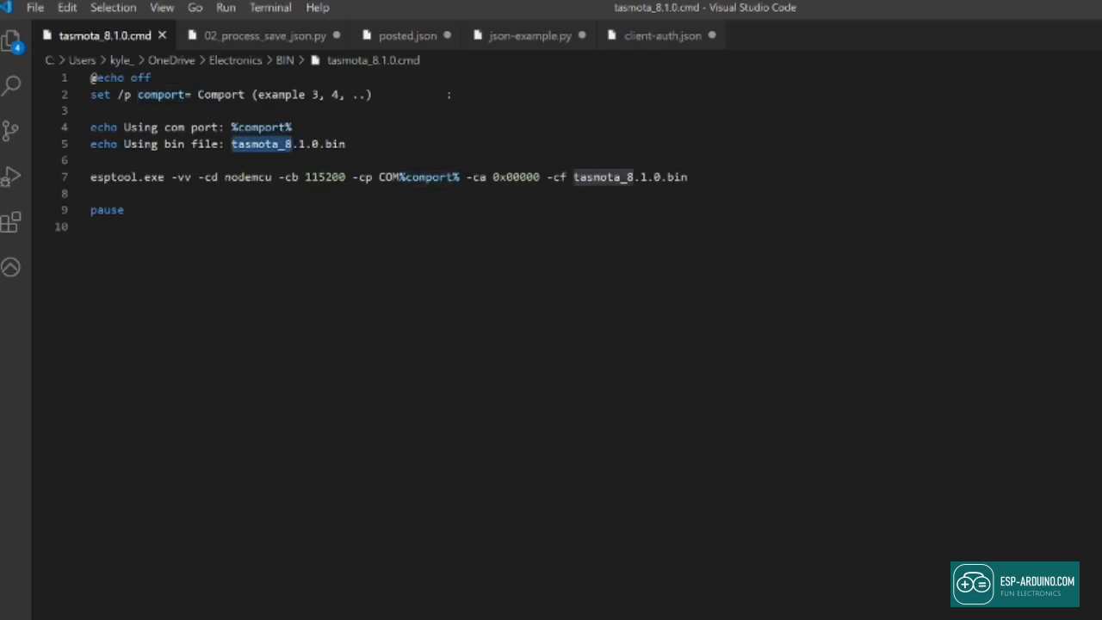
pyautogui.click(413, 482)
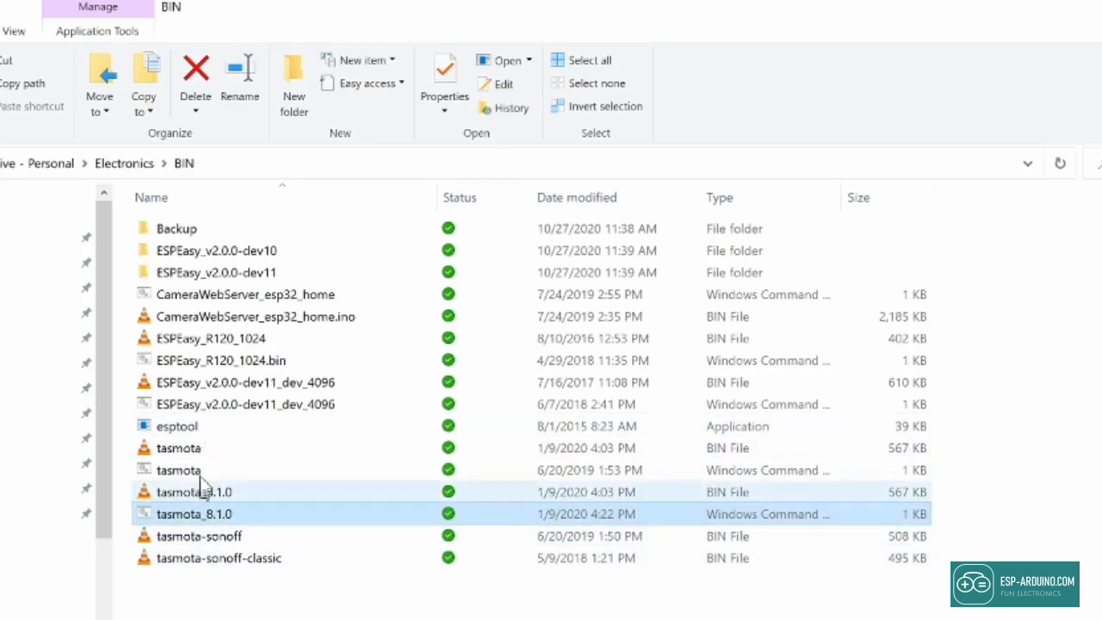
# Step: Run the tasmota_8.1.0.cmd flashing script from the folder next to esptool and the bin file
pyautogui.click(207, 429)
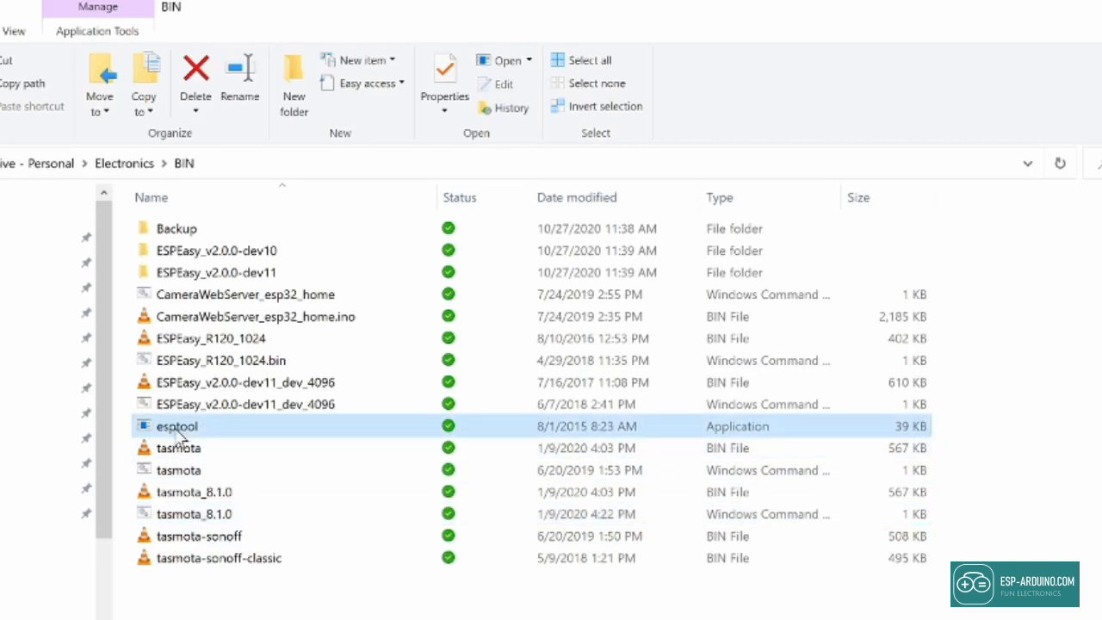
pyautogui.click(278, 519)
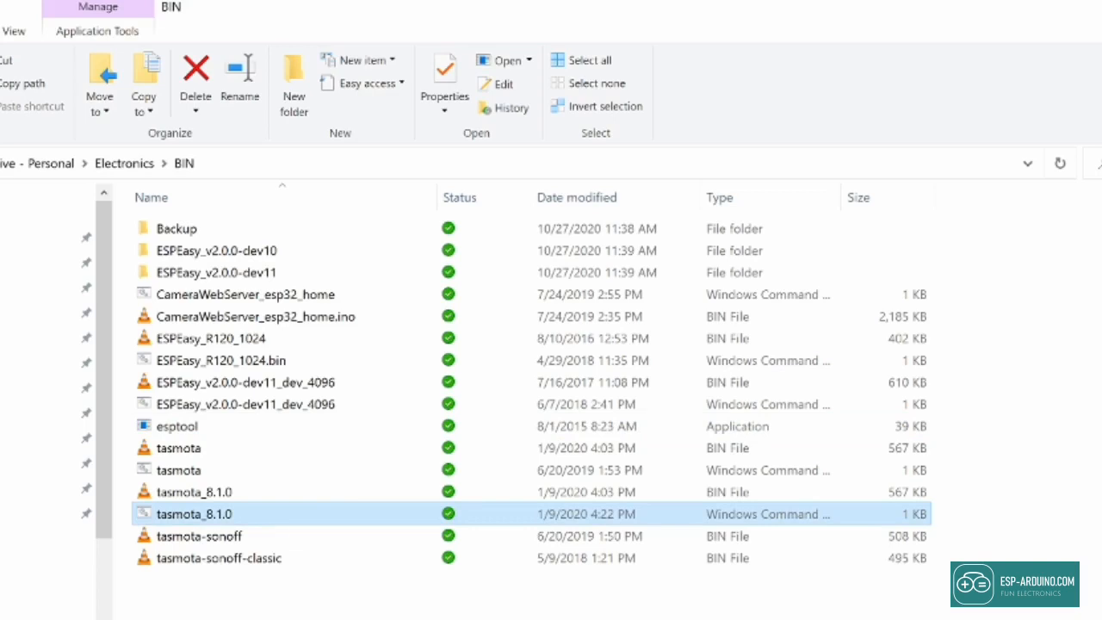
pyautogui.keyDown('ctrl'); pyautogui.click(214, 495); pyautogui.keyUp('ctrl')
pyautogui.doubleClick(210, 516)
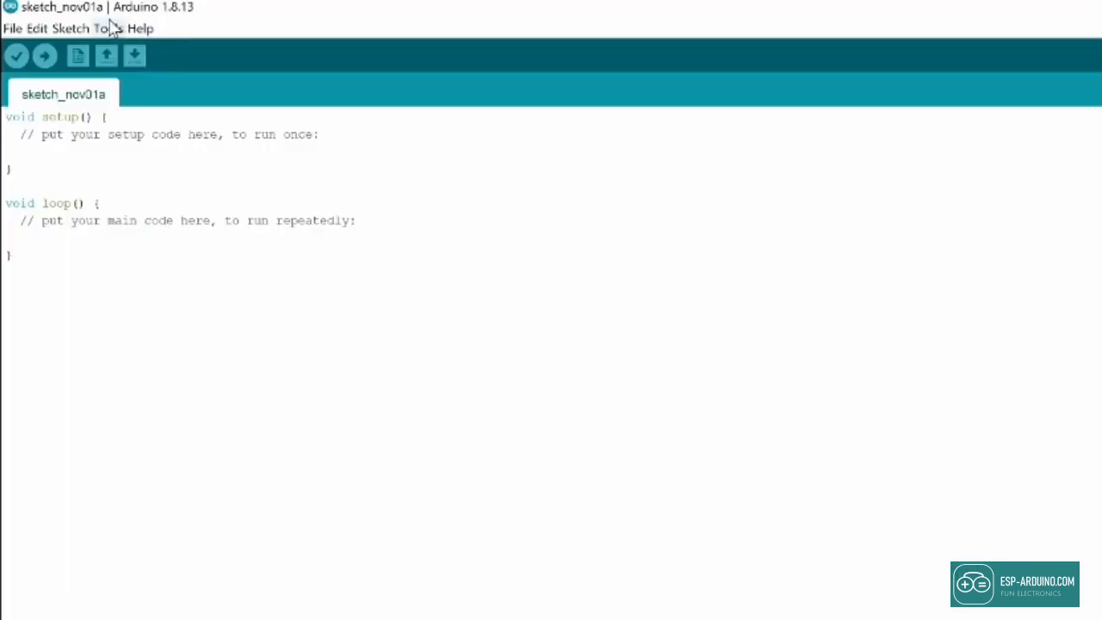
# Step: Confirm the board is on COM4 in Arduino IDE and enter 4 at the script's port prompt
pyautogui.click(110, 28)
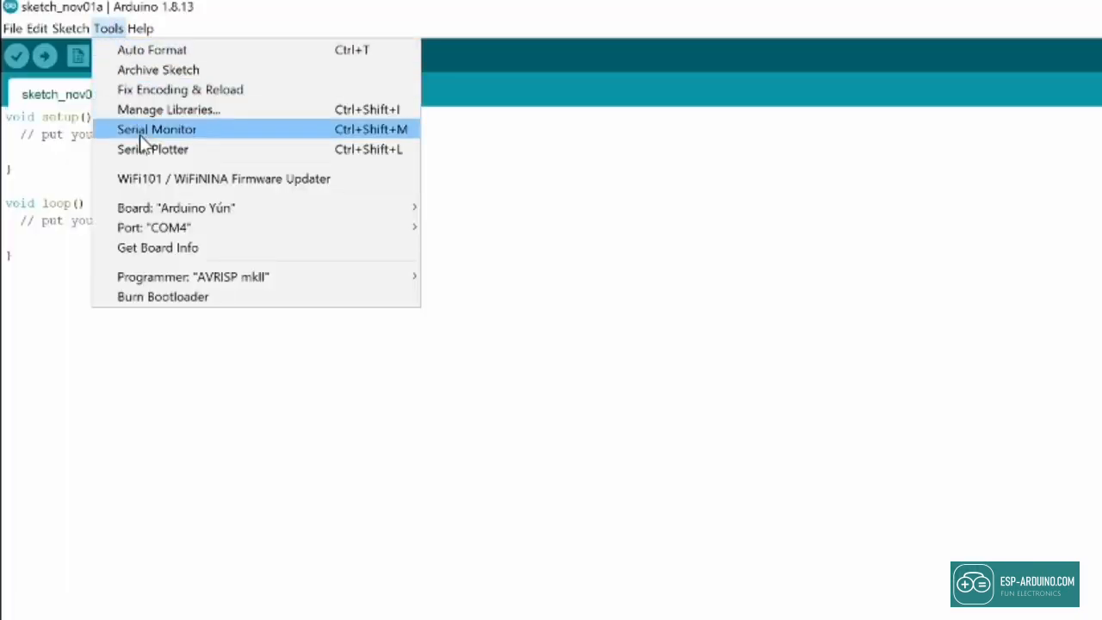
pyautogui.moveTo(172, 229)
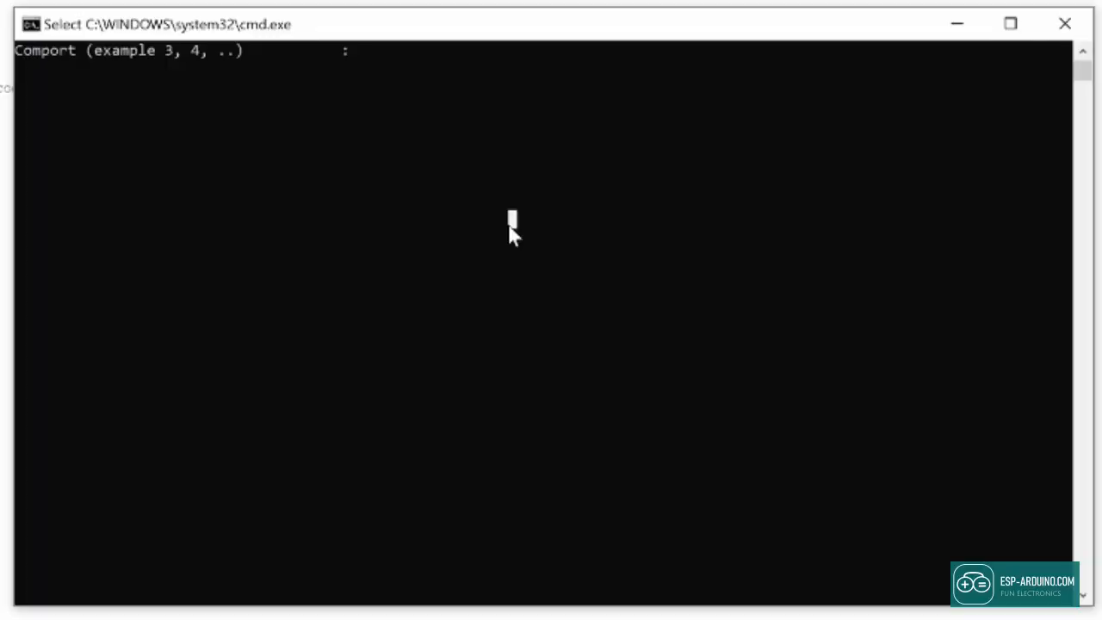
pyautogui.write('4, ..)           :4')
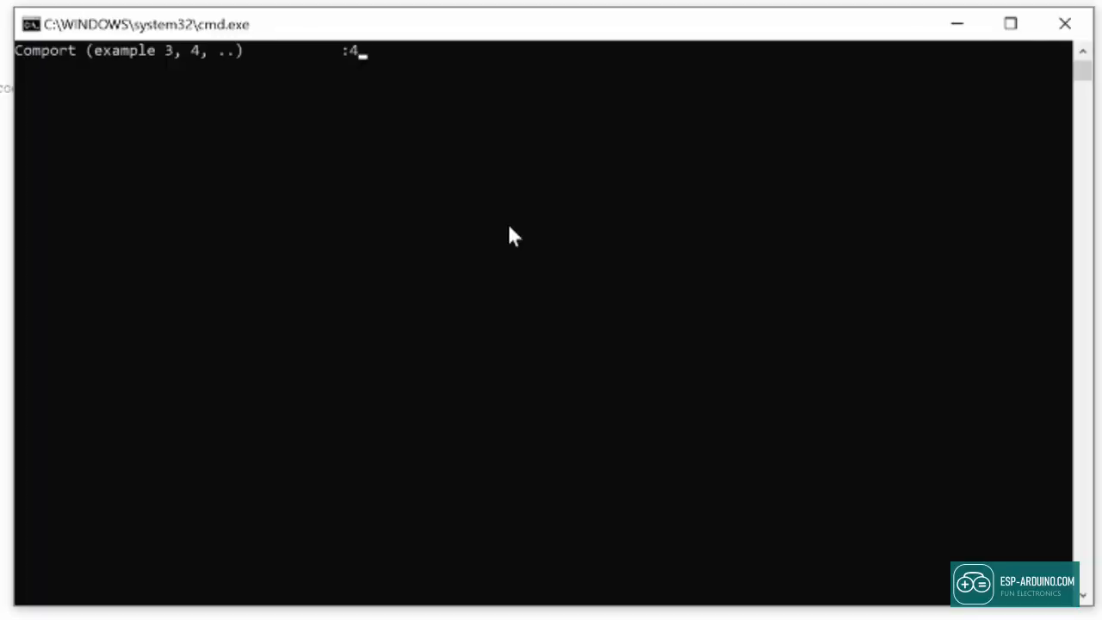
pyautogui.press('Return')
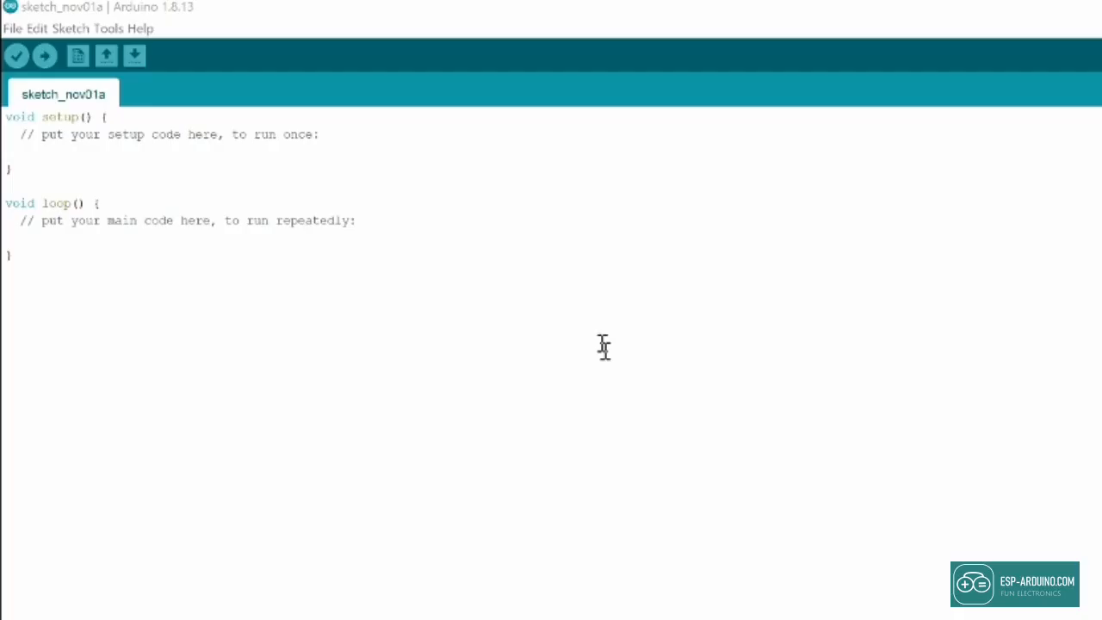
# Step: Open the Arduino IDE Serial Monitor on COM4
pyautogui.click(124, 30)
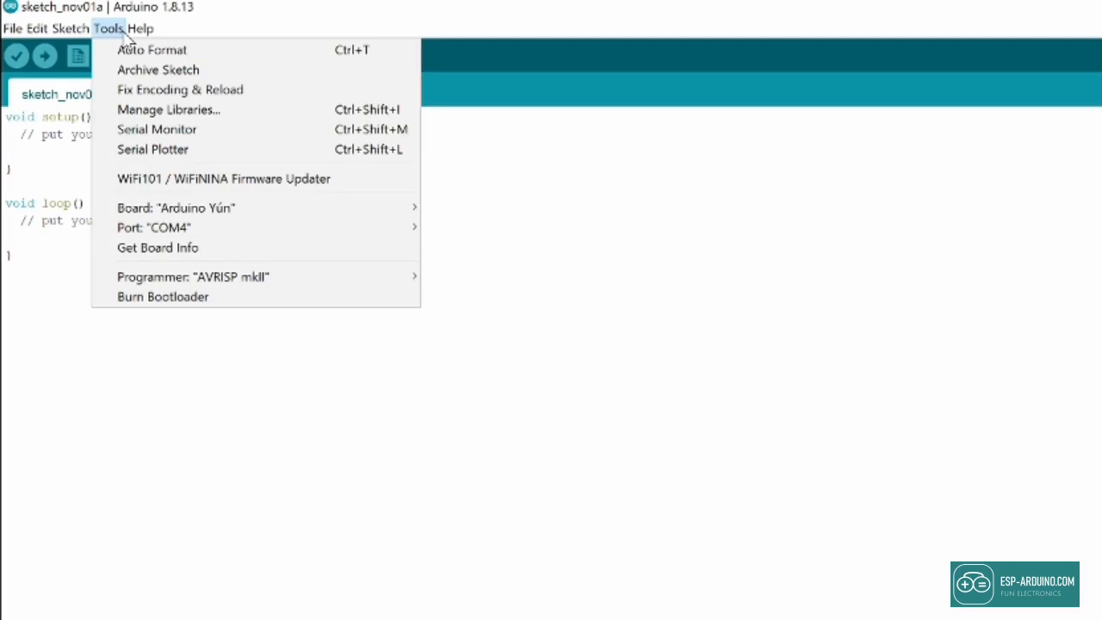
pyautogui.click(124, 29)
pyautogui.click(125, 30)
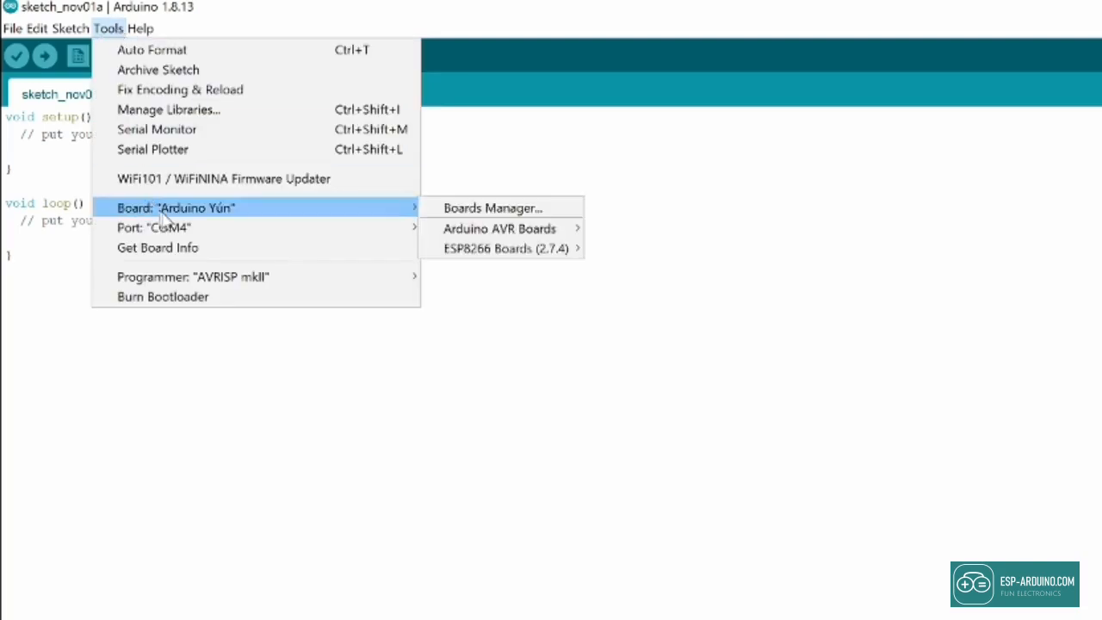
pyautogui.moveTo(171, 228)
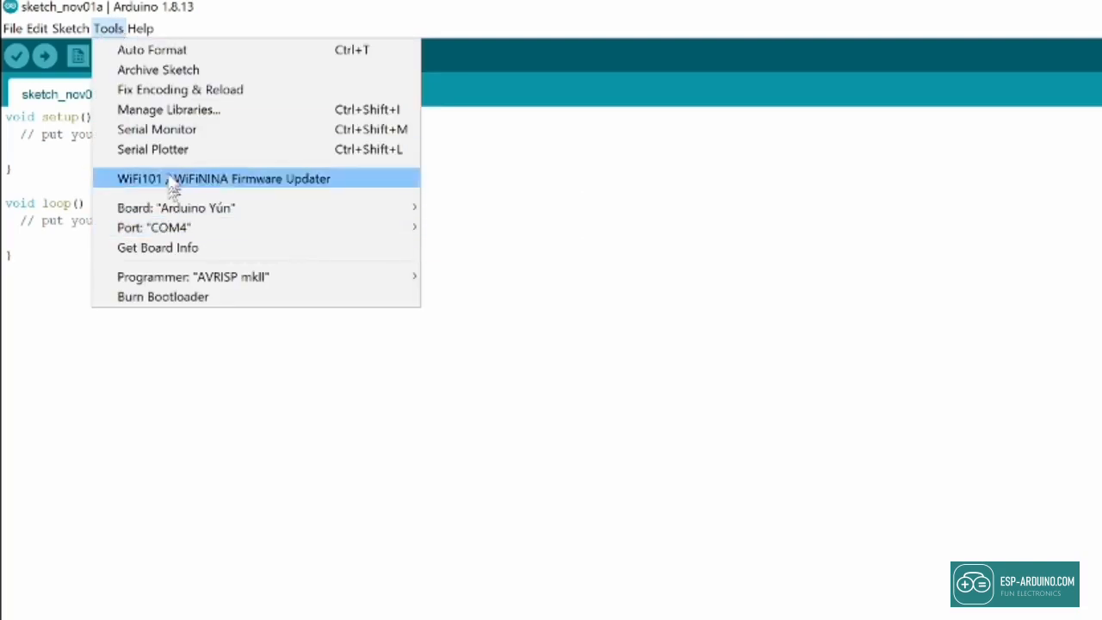
pyautogui.click(182, 131)
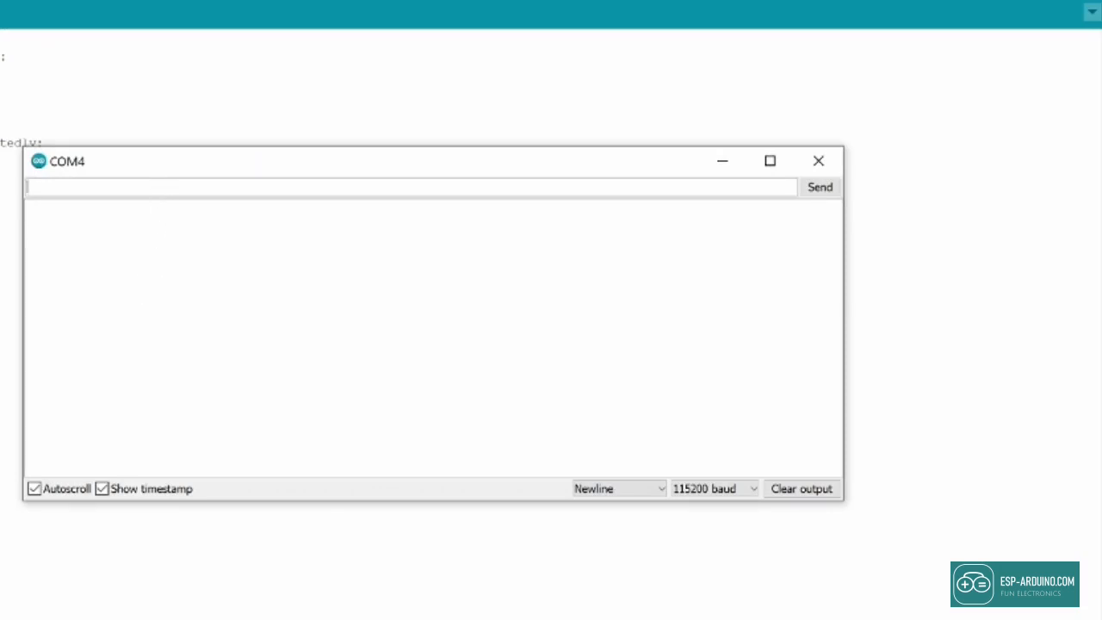
# Step: Send 'reset 1' to restart Tasmota and mark the 192.168.4.1 address in the log
pyautogui.write('reset 1')
pyautogui.press('Return')
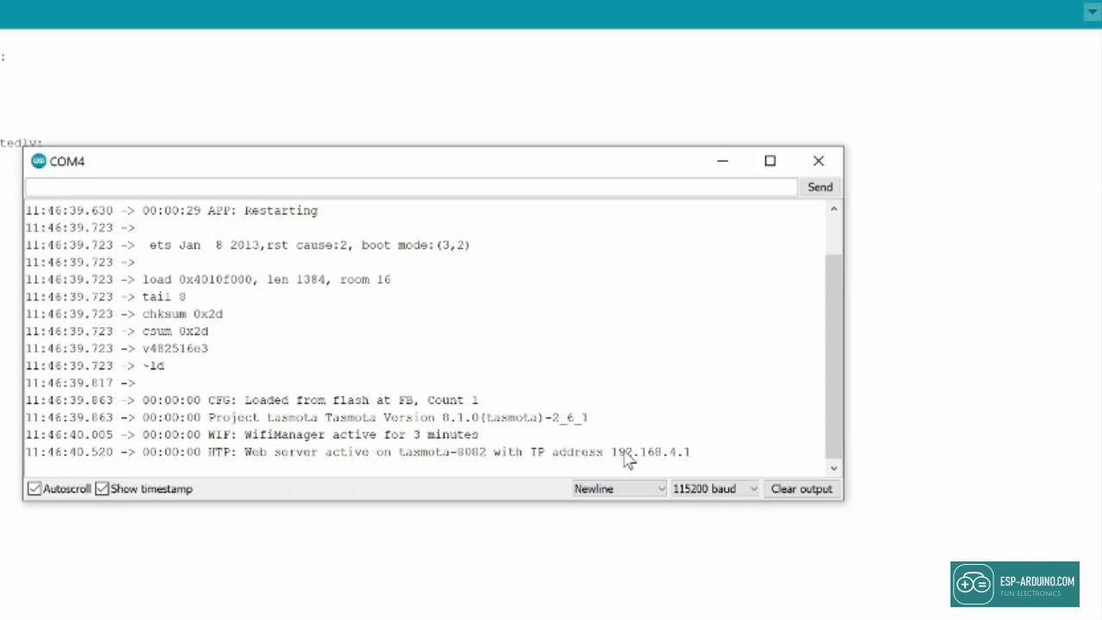
pyautogui.moveTo(611, 453); pyautogui.dragTo(695, 456)
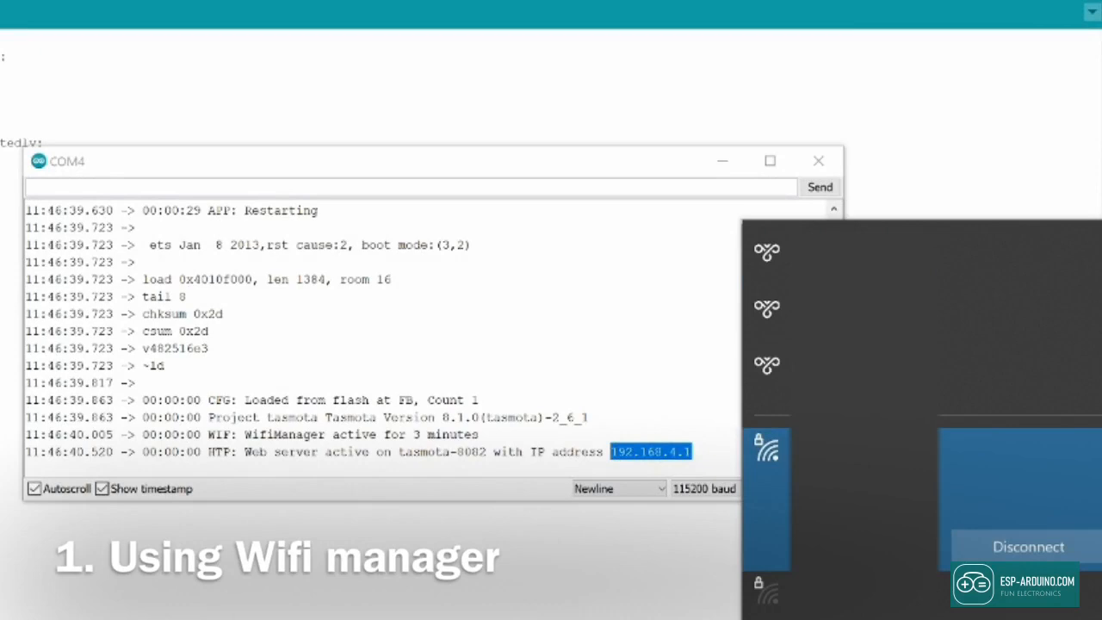
# Step: Connect the PC to the tasmota-8082 Wi-Fi network and load 192.168.4.1 in Firefox
pyautogui.scroll(-3, 874, 549)
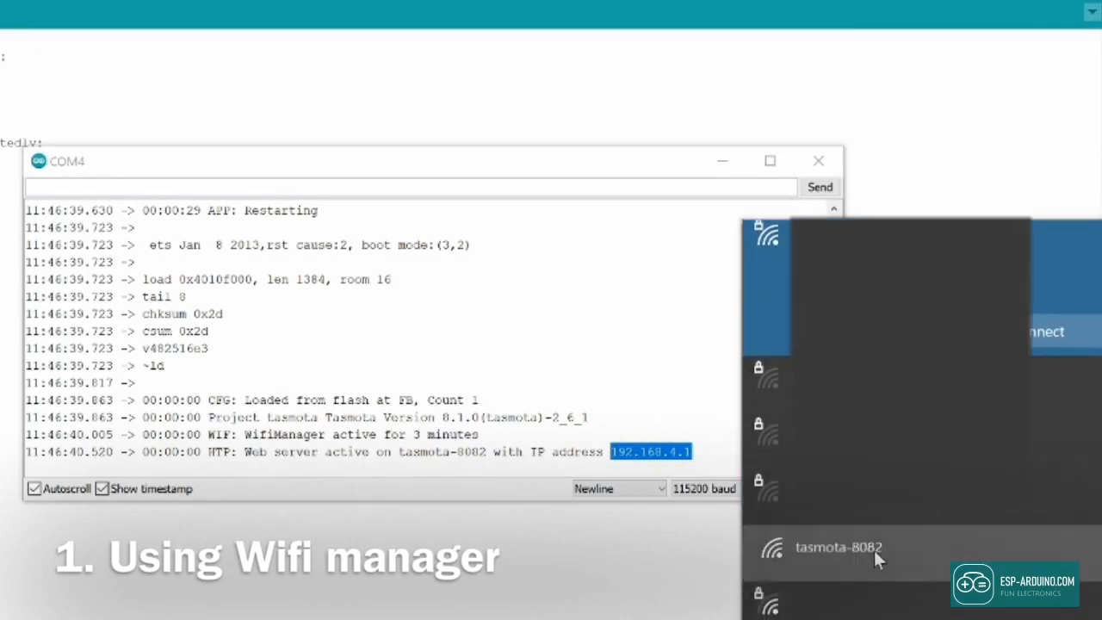
pyautogui.click(873, 550)
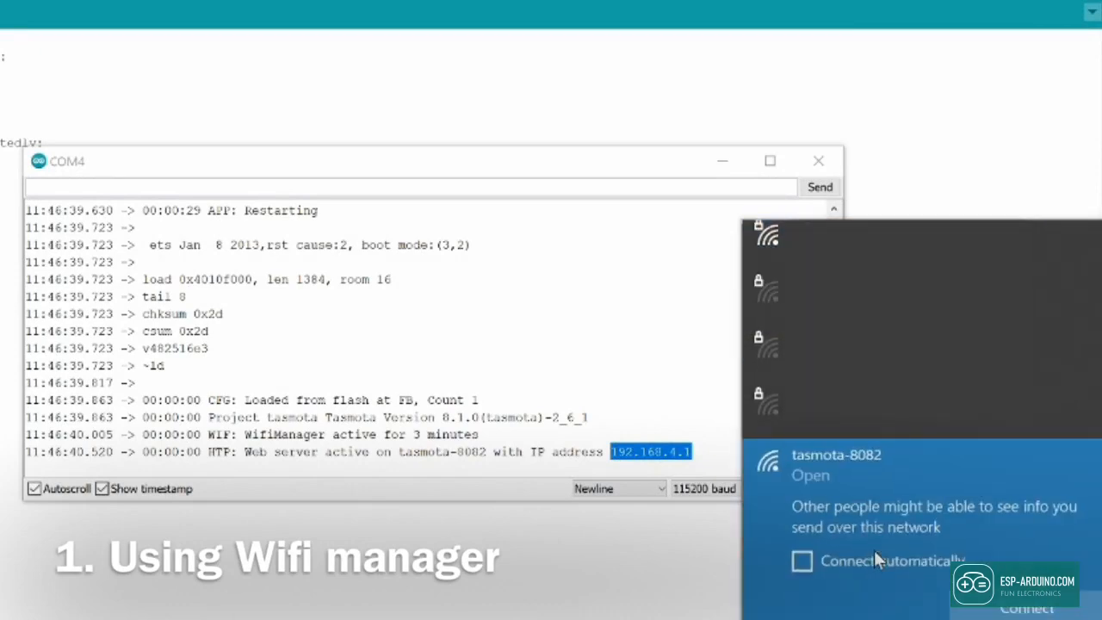
pyautogui.click(981, 609)
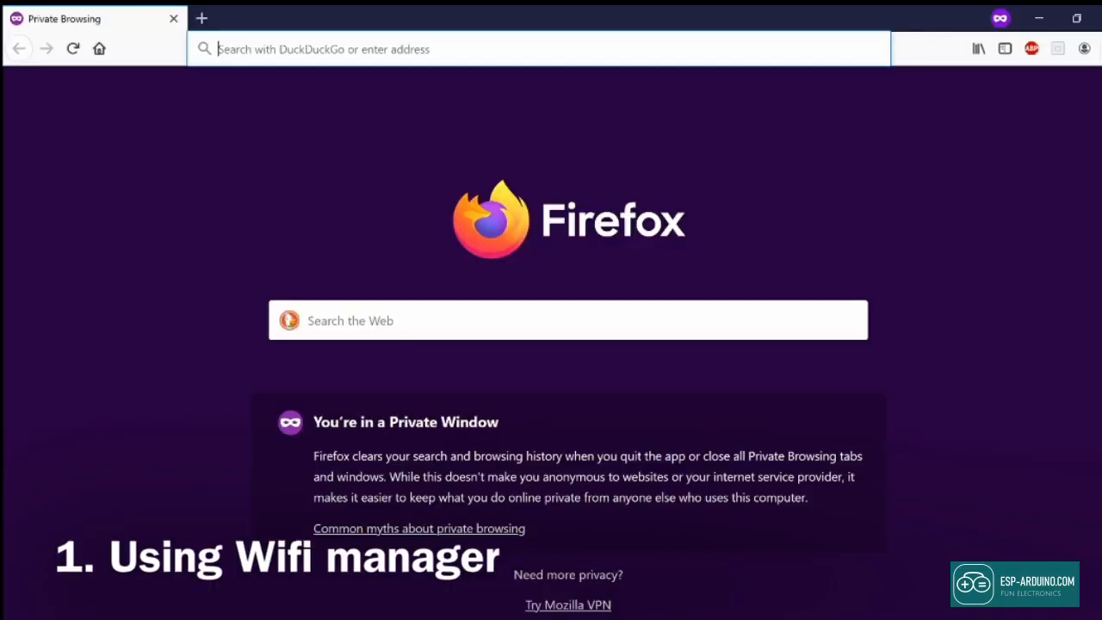
pyautogui.write('192.168.4.1')
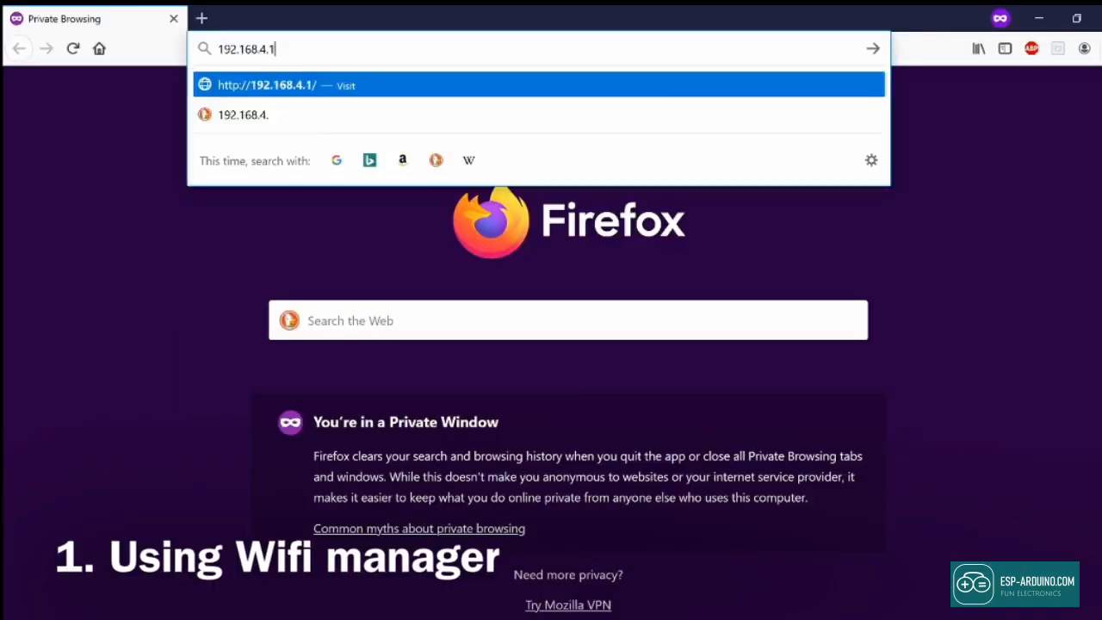
pyautogui.press('Return')
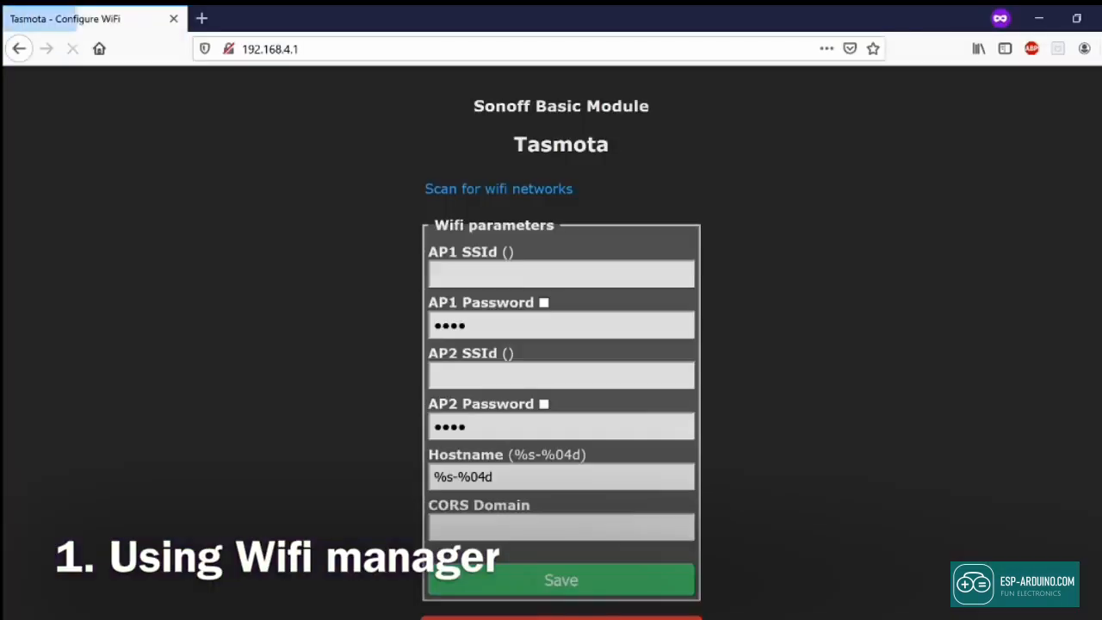
# Step: Enter AP1 SSId 'your wifi here' and its password, then return to the serial monitor
pyautogui.click(559, 275)
pyautogui.write('you')
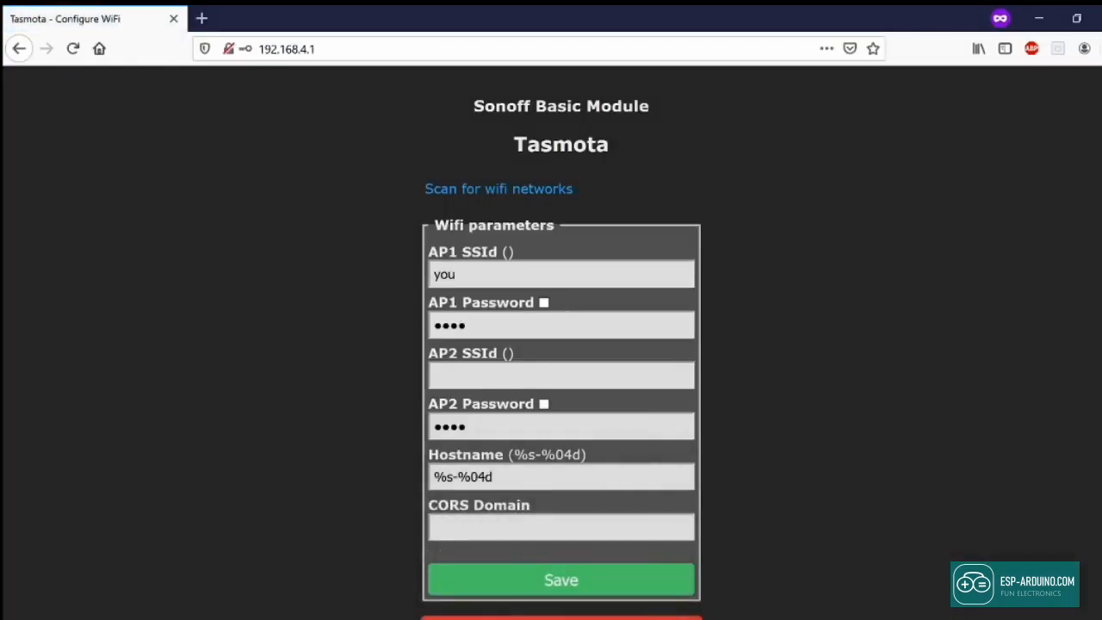
pyautogui.write('r wifi here')
pyautogui.click(543, 303)
pyautogui.click(560, 325)
pyautogui.press('BackSpace')
pyautogui.press('BackSpace')
pyautogui.press('BackSpace')
pyautogui.press('BackSpace')
pyautogui.write('your password here')
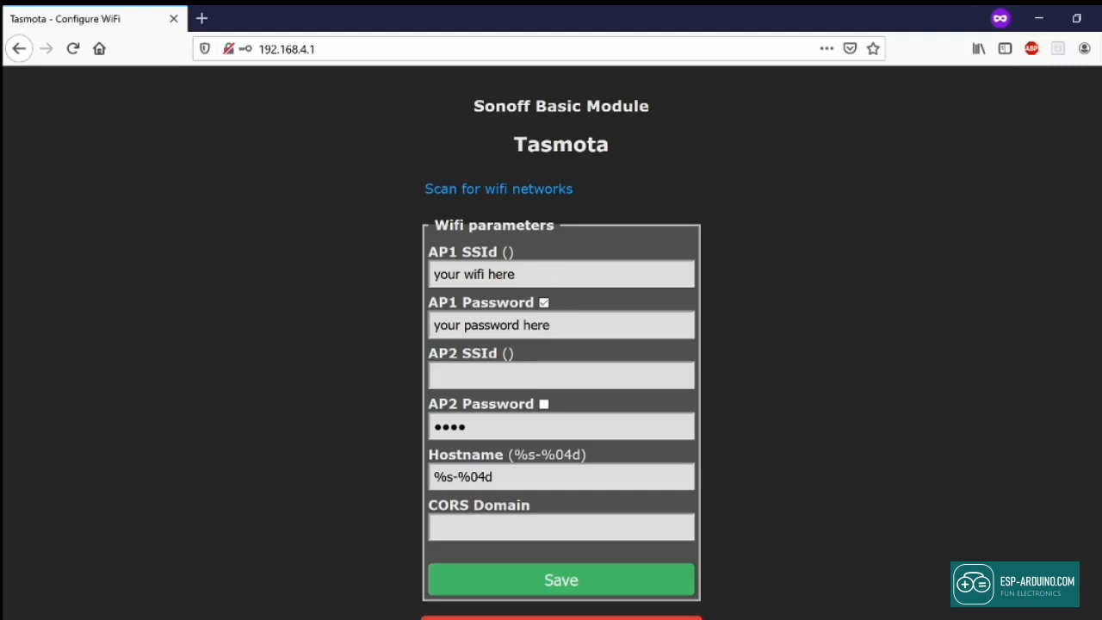
pyautogui.moveTo(590, 618)
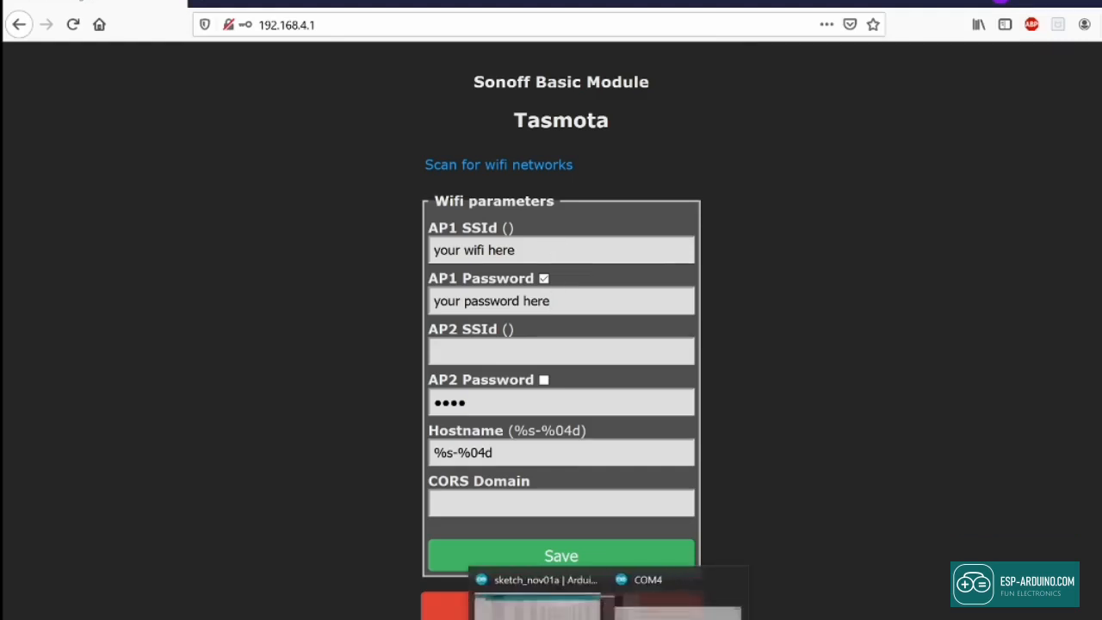
pyautogui.click(501, 605)
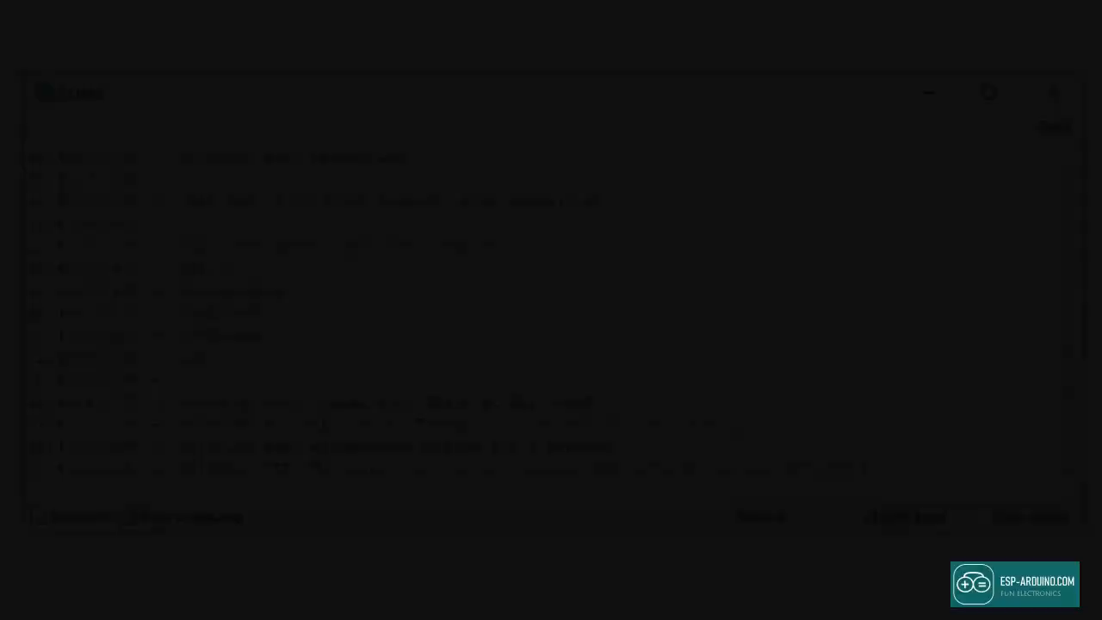
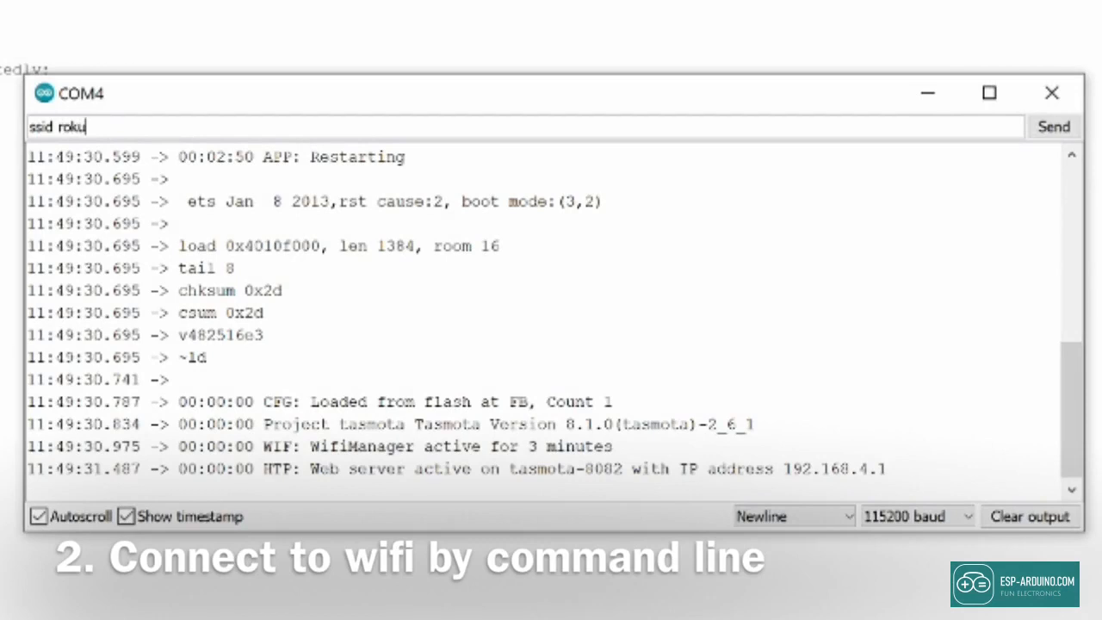
# Step: Send 'ssid roku' and the Wi-Fi password command over serial so Tasmota joins the network
pyautogui.press('Return')
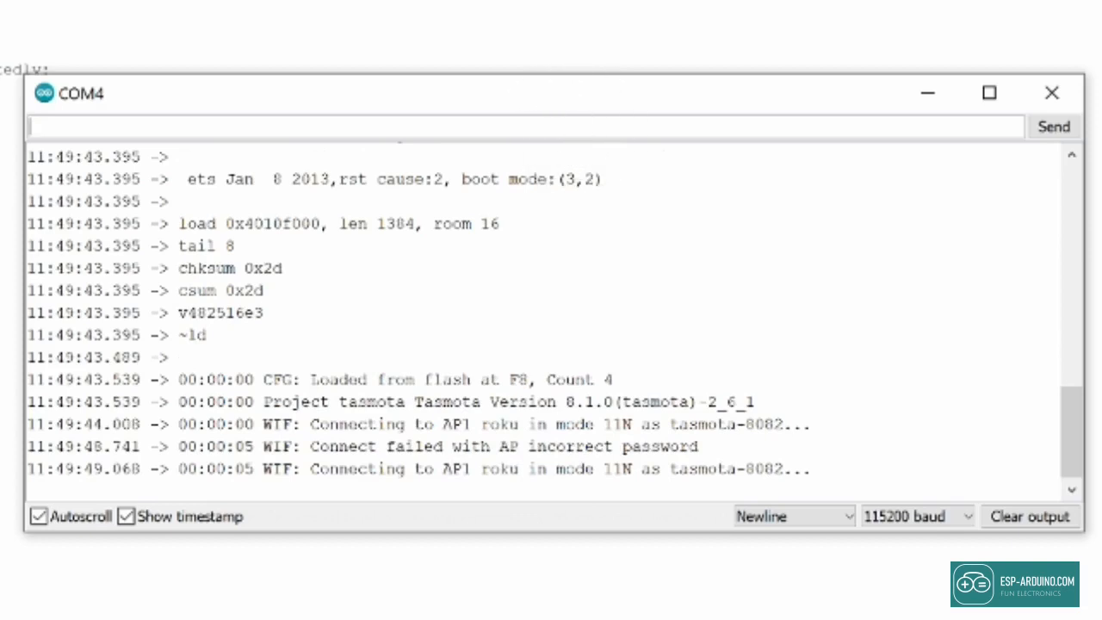
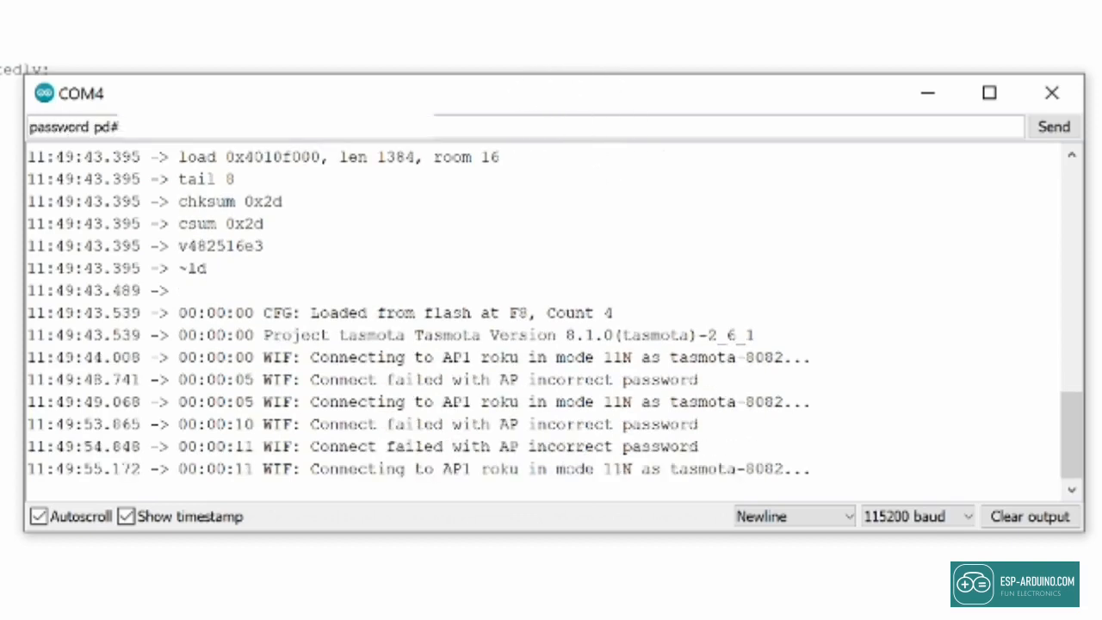
pyautogui.press('Return')
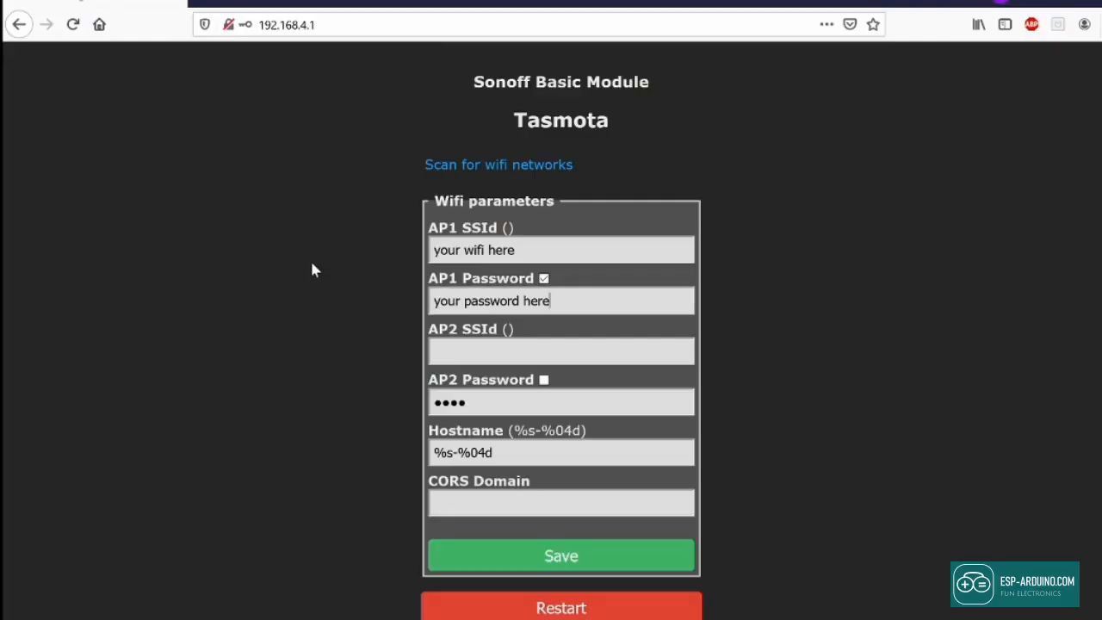
pyautogui.click(318, 24)
# Step: Load the device page at 192.168.10.21 and toggle its output on and off as a test
pyautogui.press('BackSpace')
pyautogui.press('BackSpace')
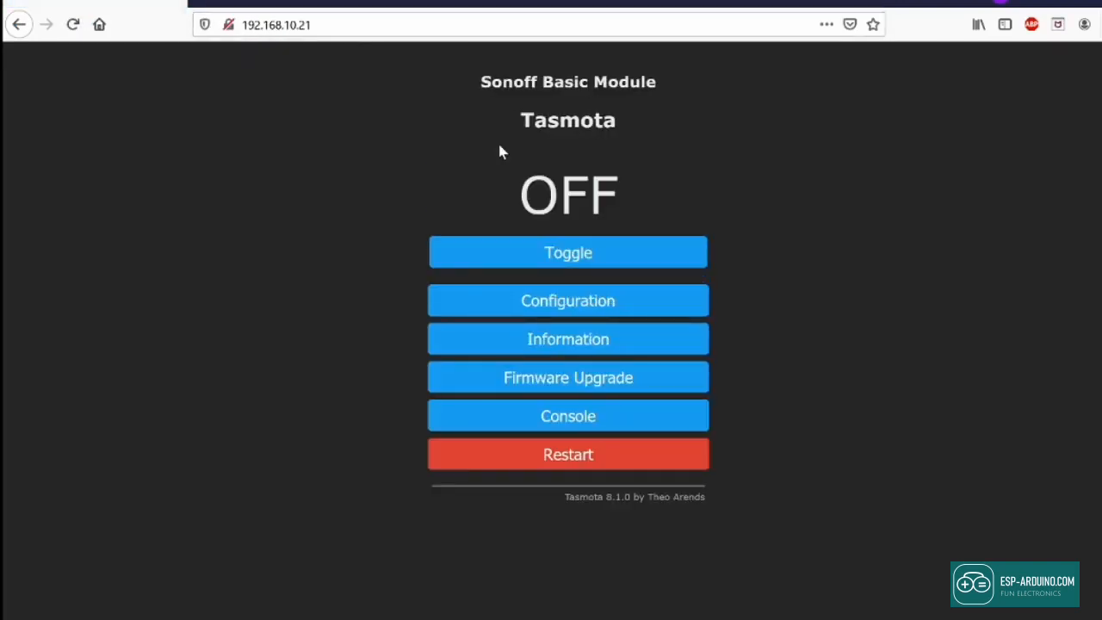
pyautogui.click(579, 256)
pyautogui.click(578, 257)
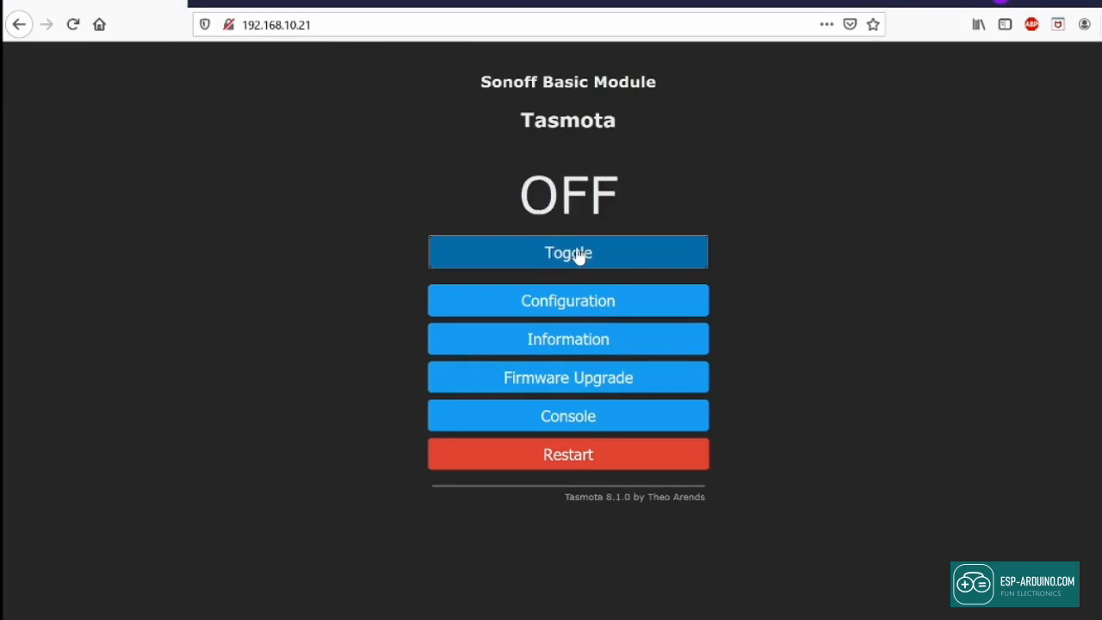
# Step: Choose Generic (18) as Module type in Configure Module, save, and return to Main Menu
pyautogui.click(595, 310)
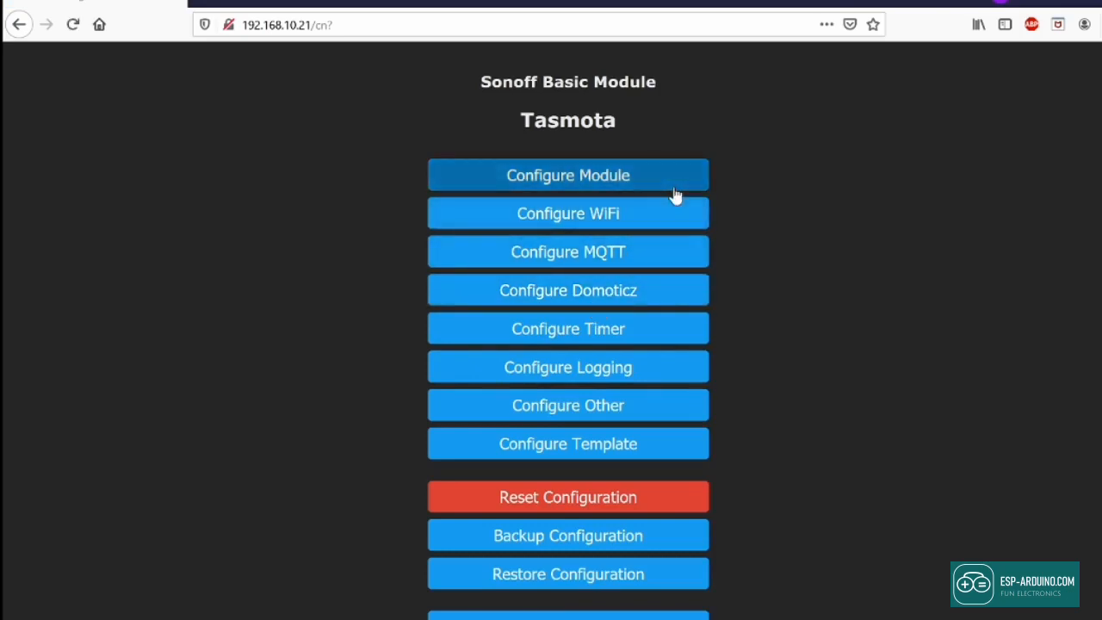
pyautogui.click(602, 187)
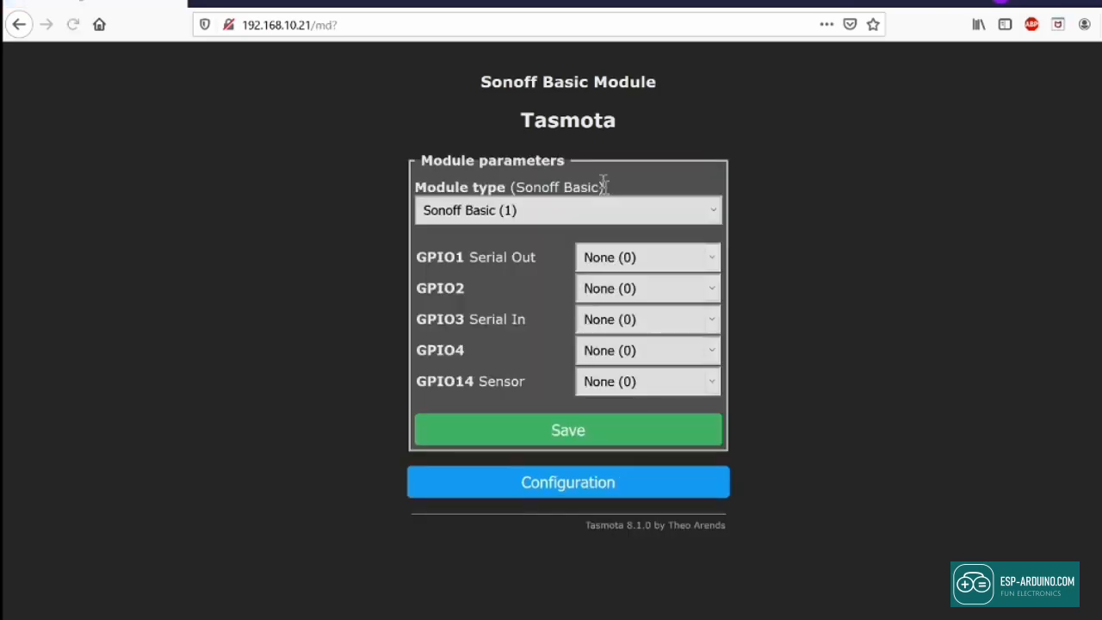
pyautogui.click(559, 225)
pyautogui.scroll(-15, 587, 423)
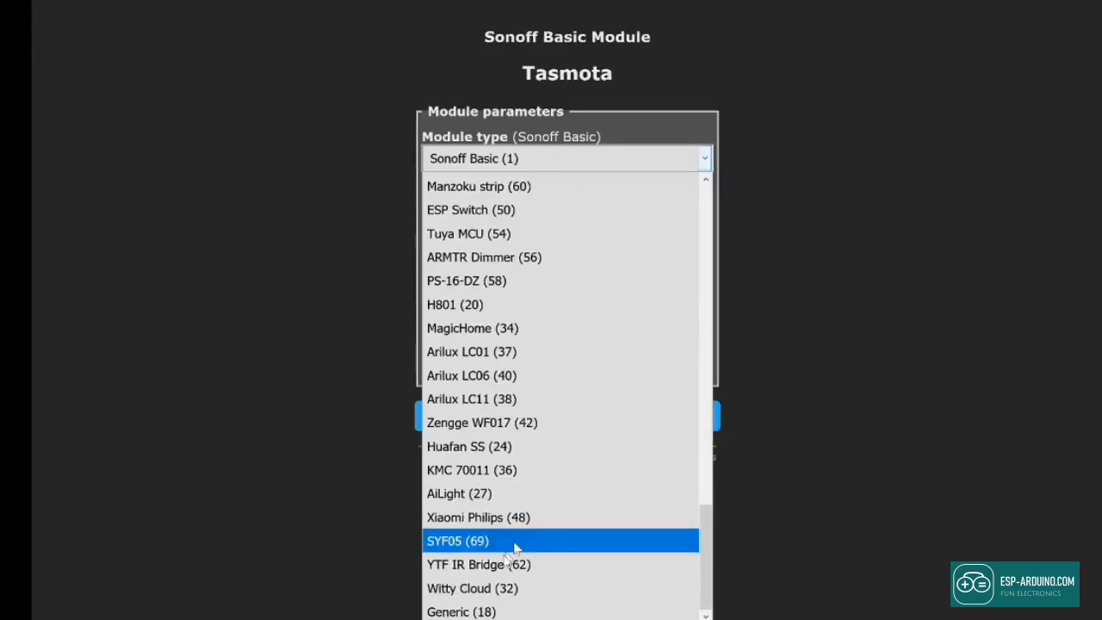
pyautogui.click(527, 611)
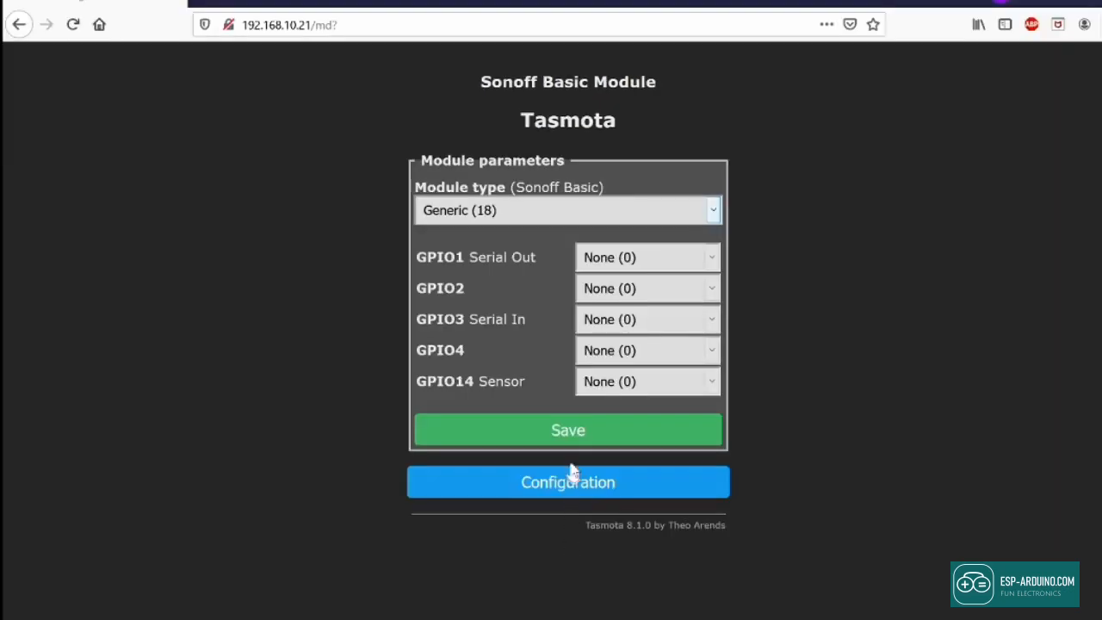
pyautogui.click(568, 430)
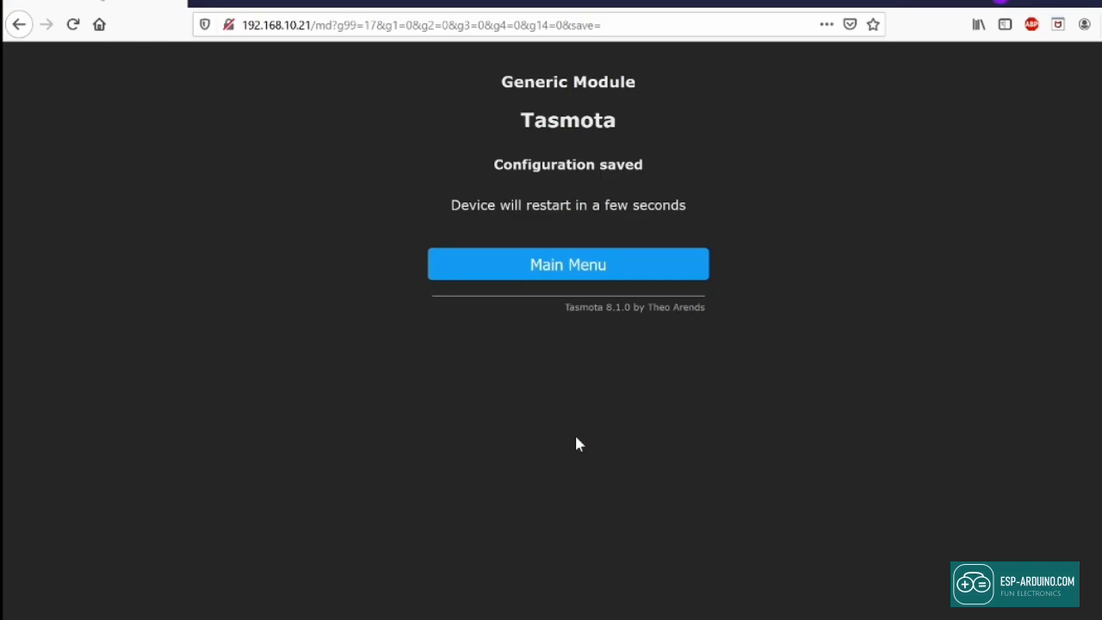
pyautogui.click(596, 267)
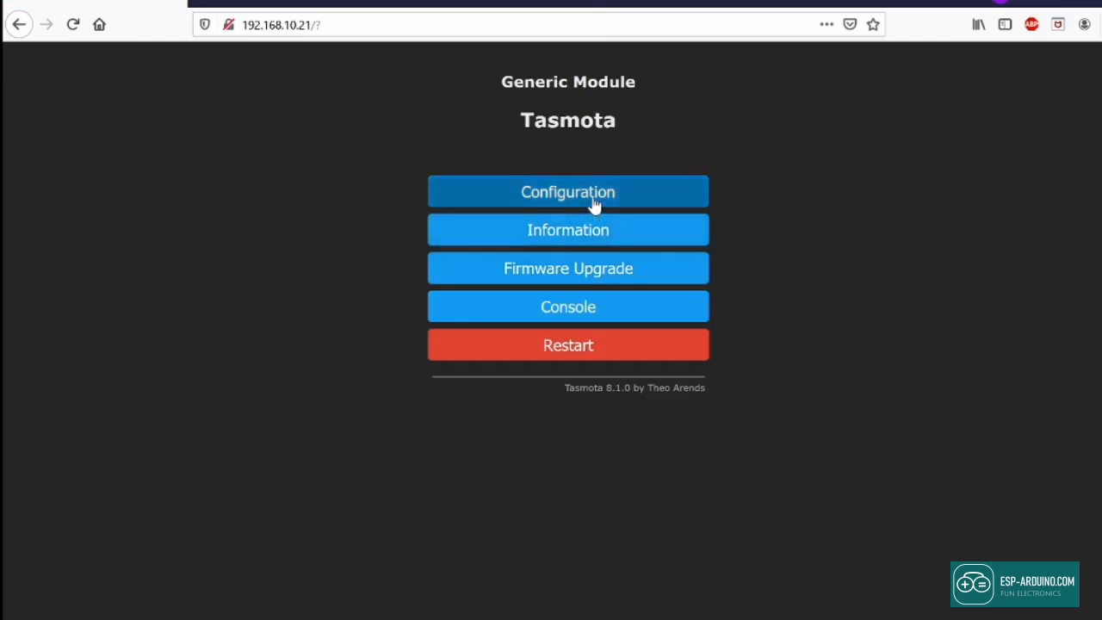
# Step: In Configure Module, set the D1 GPIO5 dropdown to Relay1 (21) and save
pyautogui.click(594, 204)
pyautogui.click(585, 191)
pyautogui.scroll(-1, 607, 444)
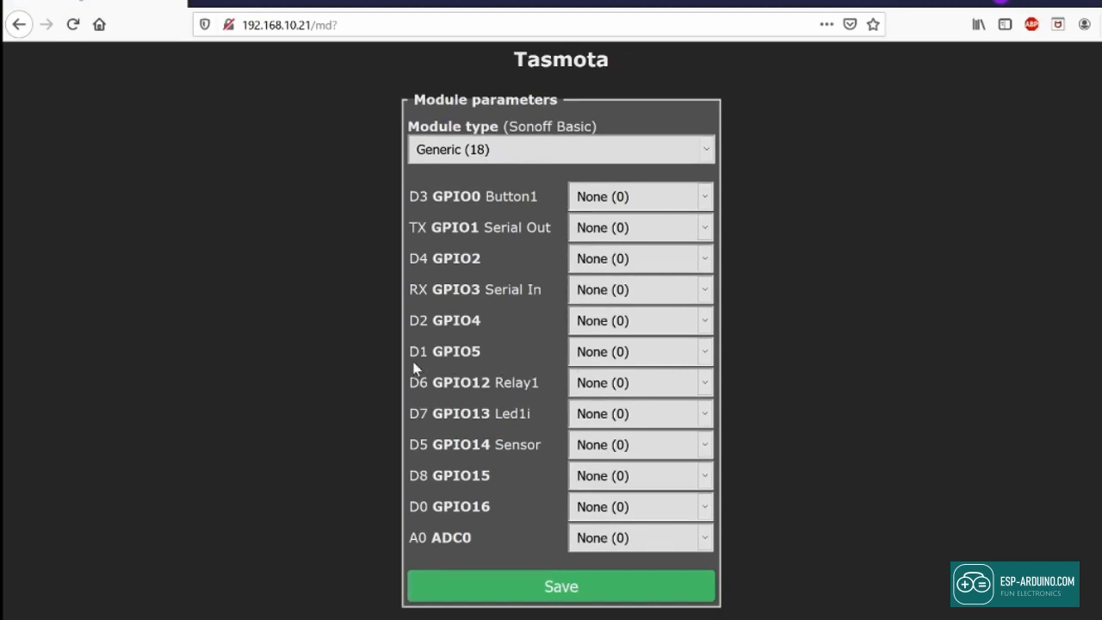
pyautogui.moveTo(408, 351); pyautogui.dragTo(484, 350)
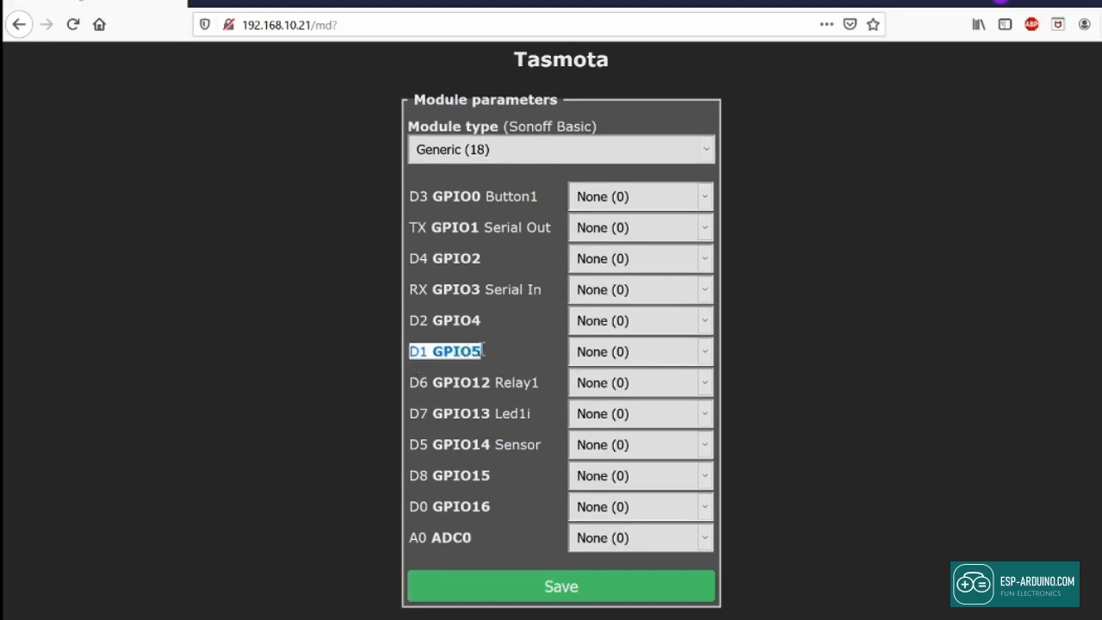
pyautogui.click(594, 357)
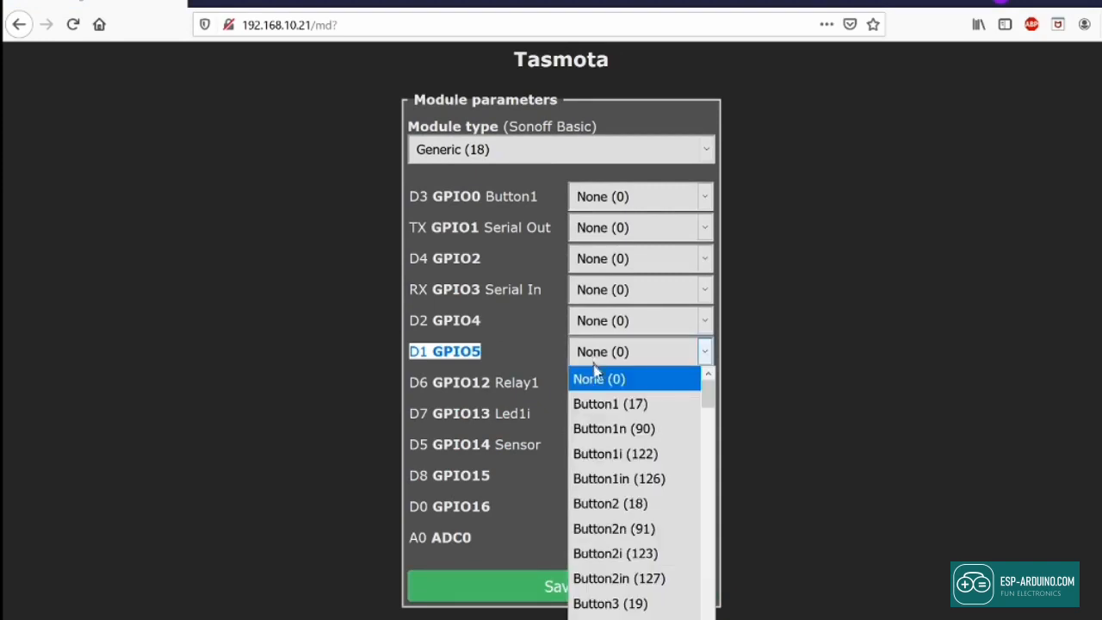
pyautogui.scroll(-3, 631, 507)
pyautogui.scroll(-3, 630, 516)
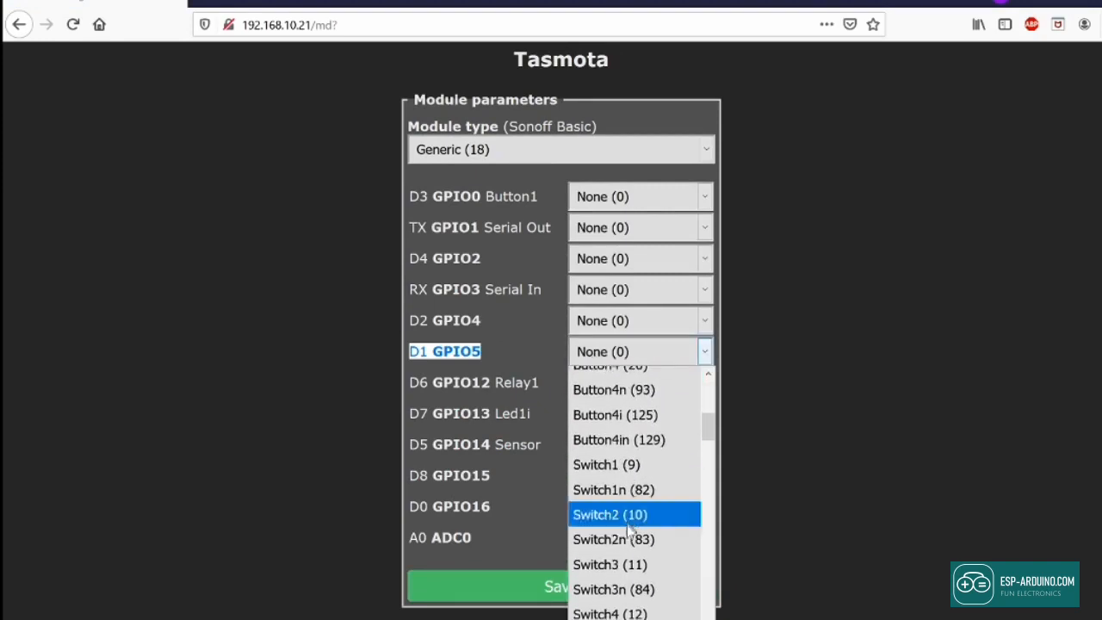
pyautogui.scroll(-3, 631, 585)
pyautogui.scroll(-3, 631, 585)
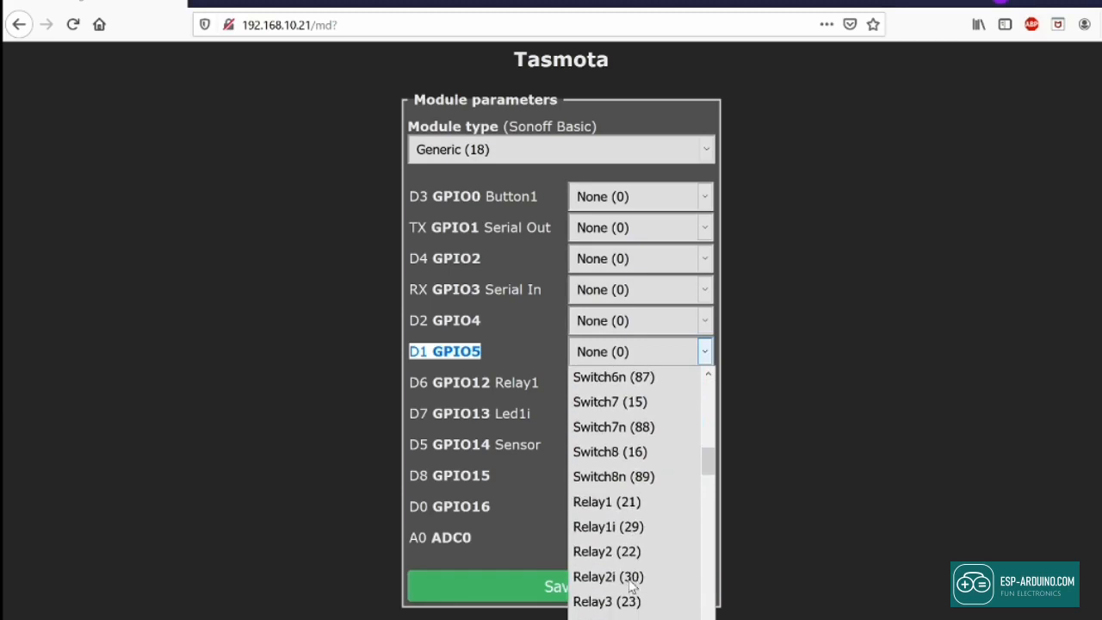
pyautogui.click(623, 501)
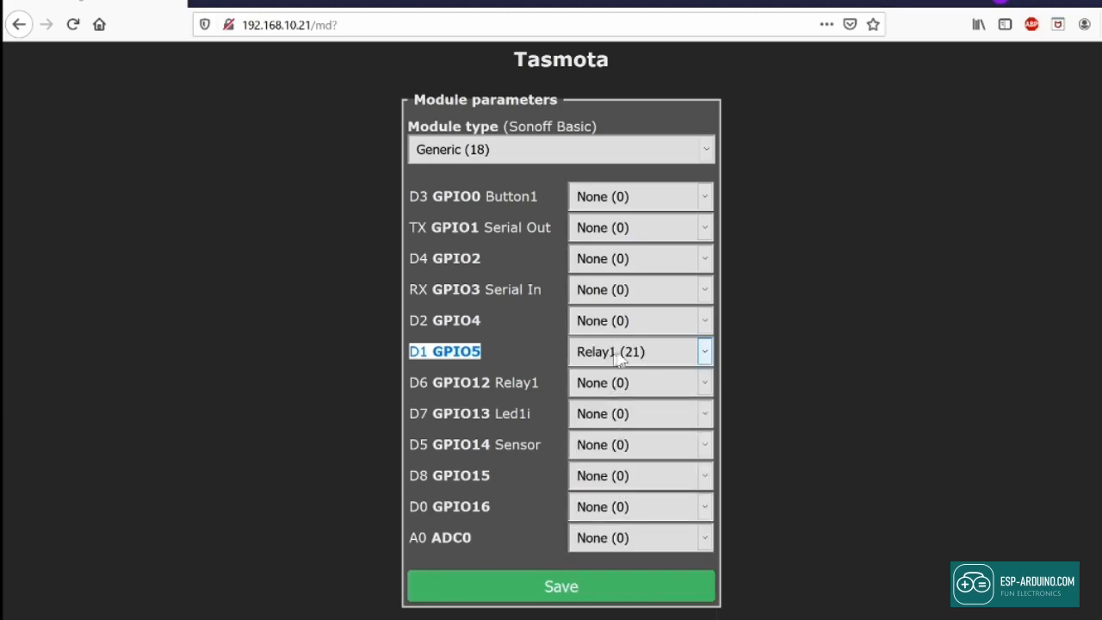
pyautogui.click(534, 587)
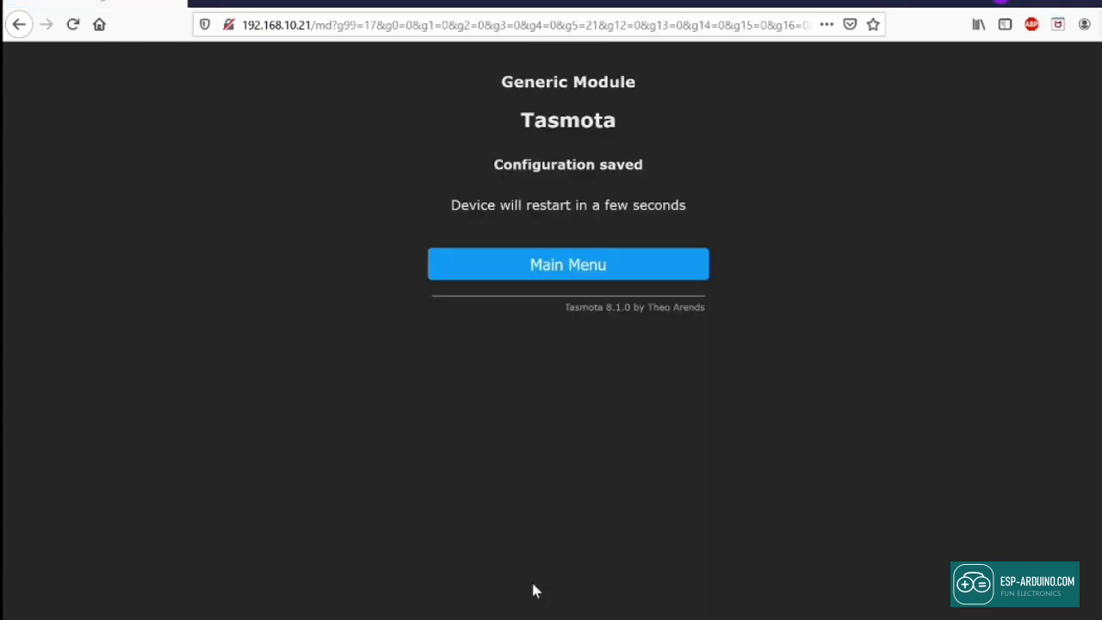
# Step: Go back to Main Menu and toggle the relay ON, OFF, ON, OFF
pyautogui.click(577, 280)
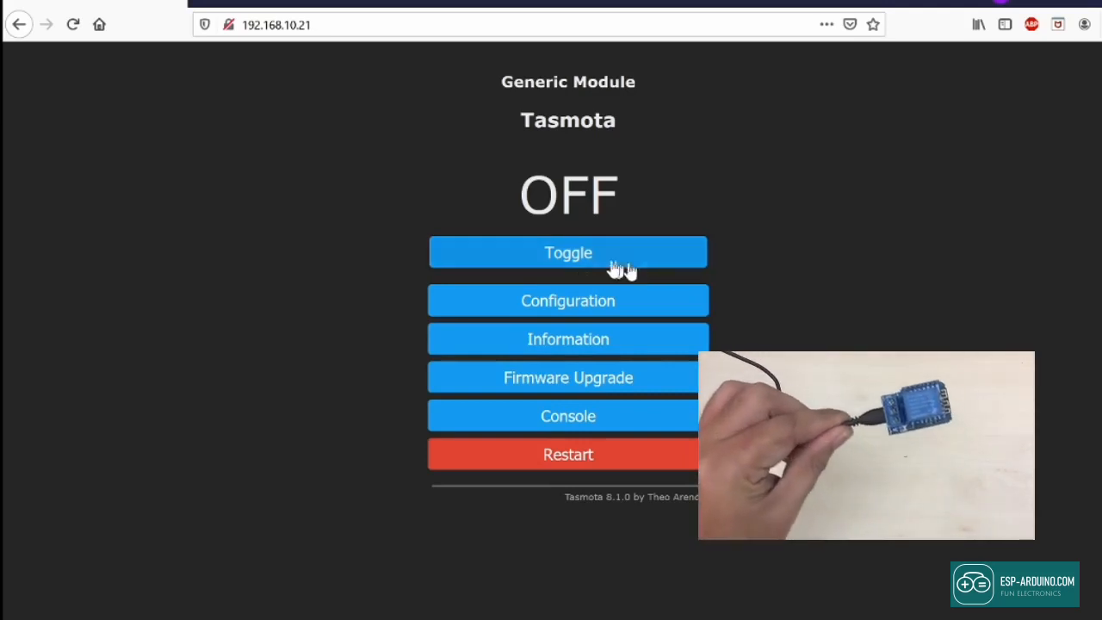
pyautogui.click(585, 262)
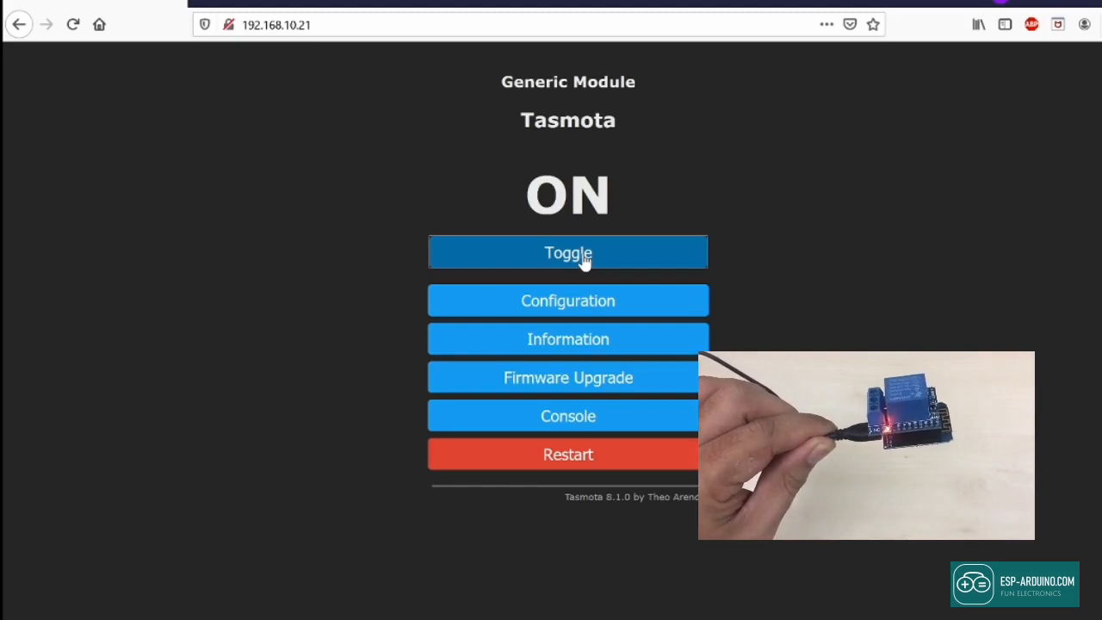
pyautogui.click(585, 261)
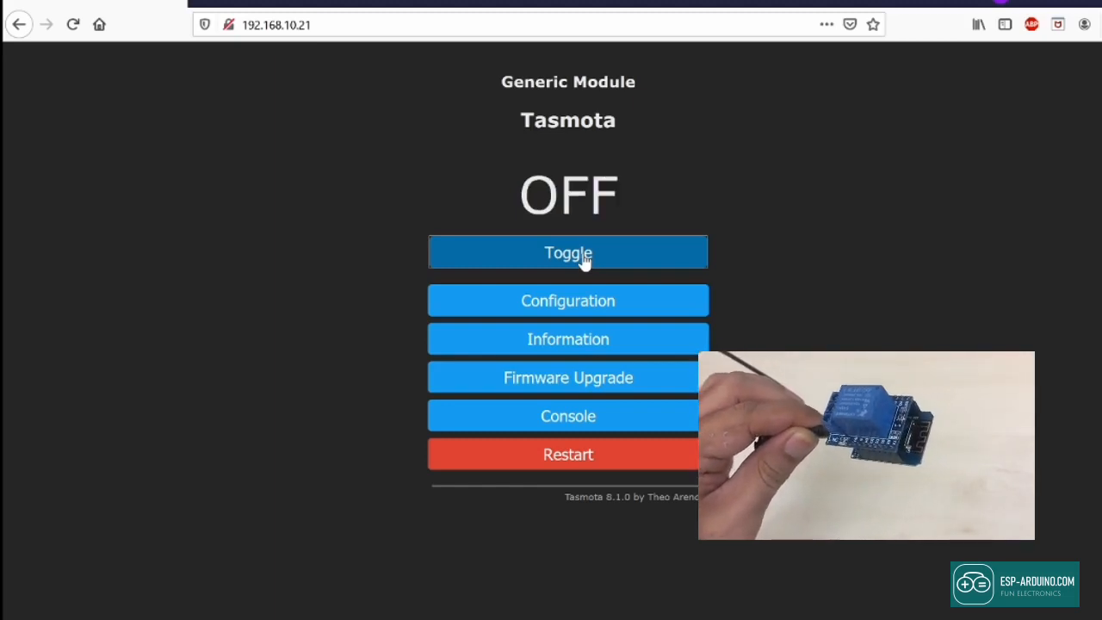
pyautogui.click(584, 261)
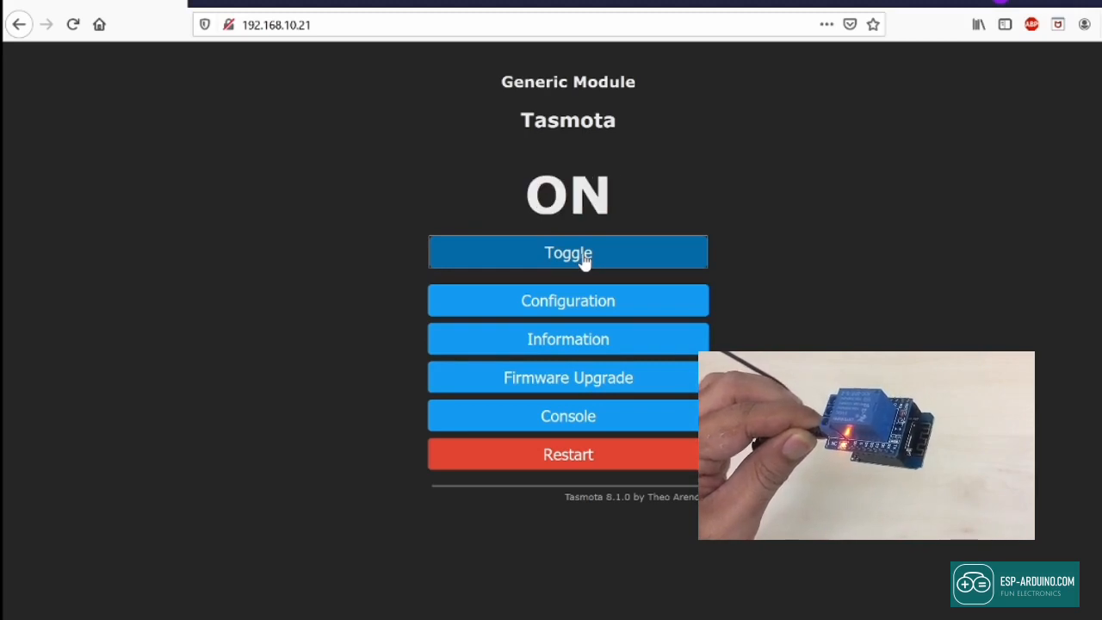
pyautogui.click(584, 261)
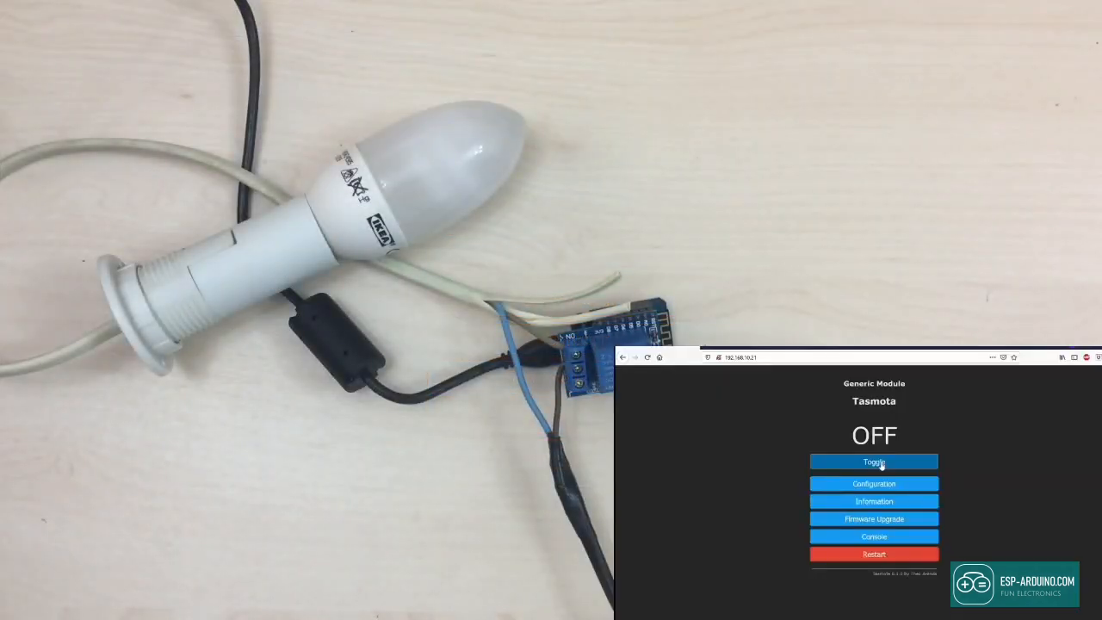
pyautogui.click(880, 463)
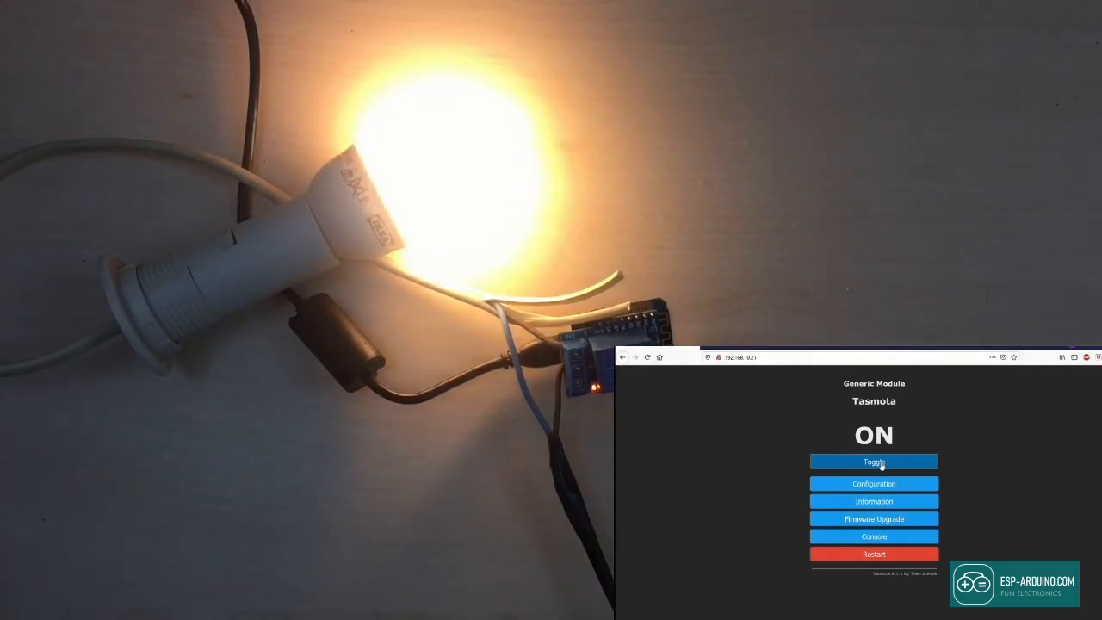
pyautogui.click(881, 465)
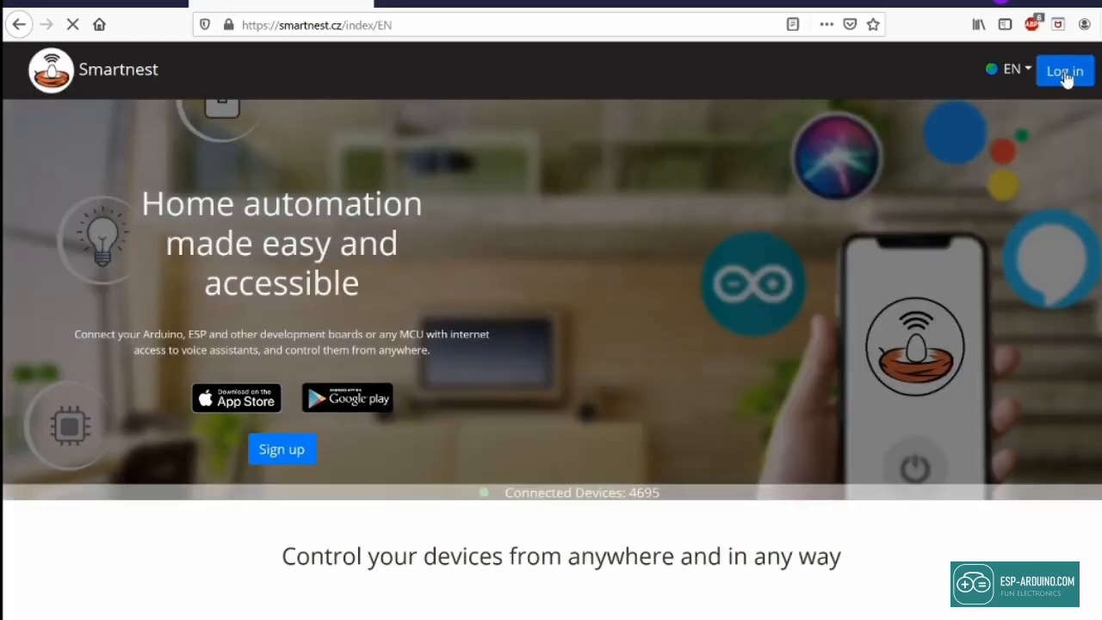
# Step: Log in to Smartnest using the saved login and the reCAPTCHA check
pyautogui.click(1065, 72)
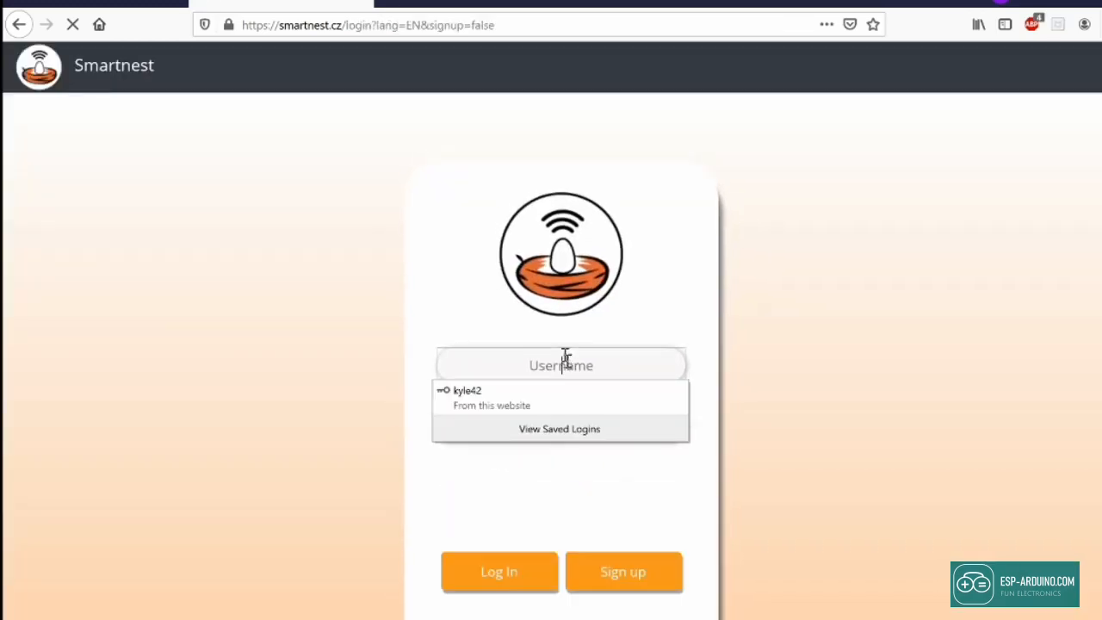
pyautogui.click(523, 396)
pyautogui.click(458, 488)
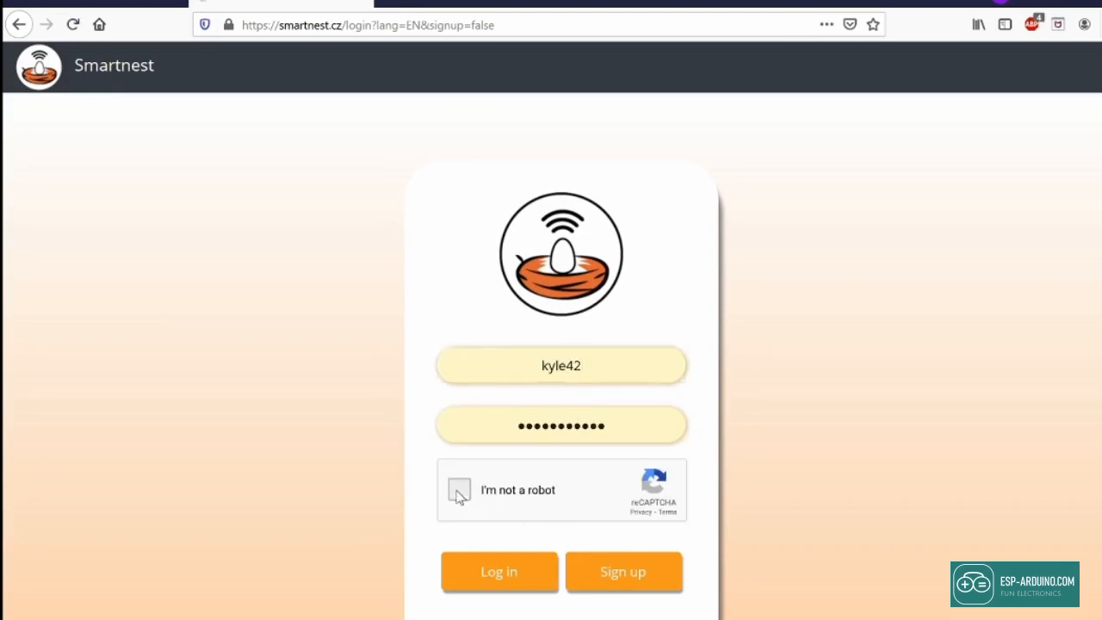
pyautogui.scroll(-2, 550, 516)
pyautogui.click(512, 475)
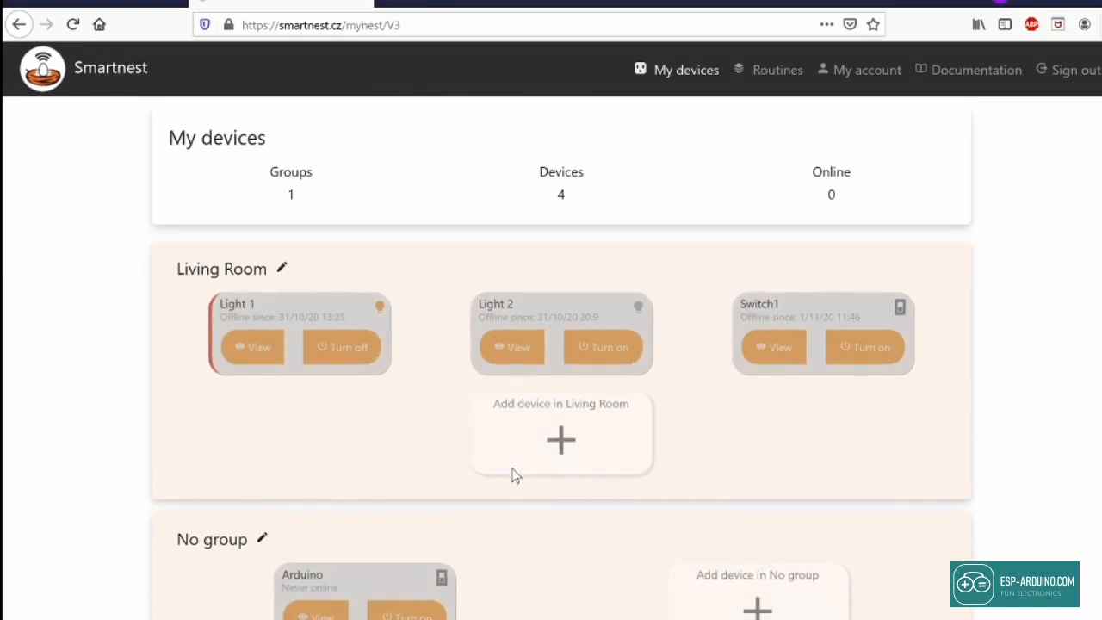
# Step: Add a Switch device named Wemos to Living Room and view its details
pyautogui.click(561, 441)
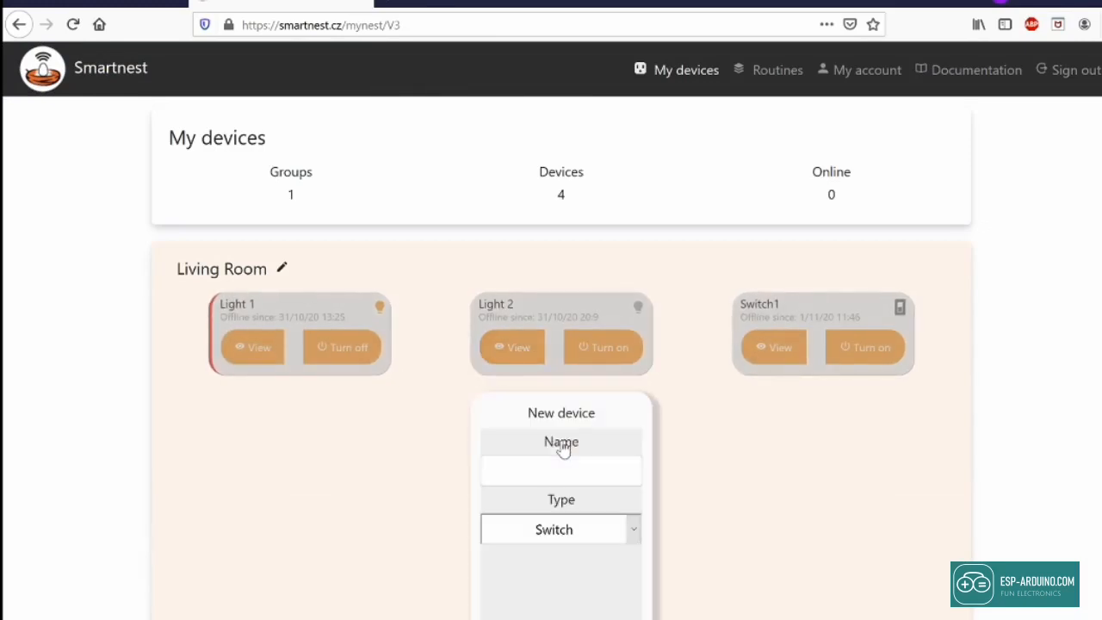
pyautogui.click(573, 472)
pyautogui.write('Wemos')
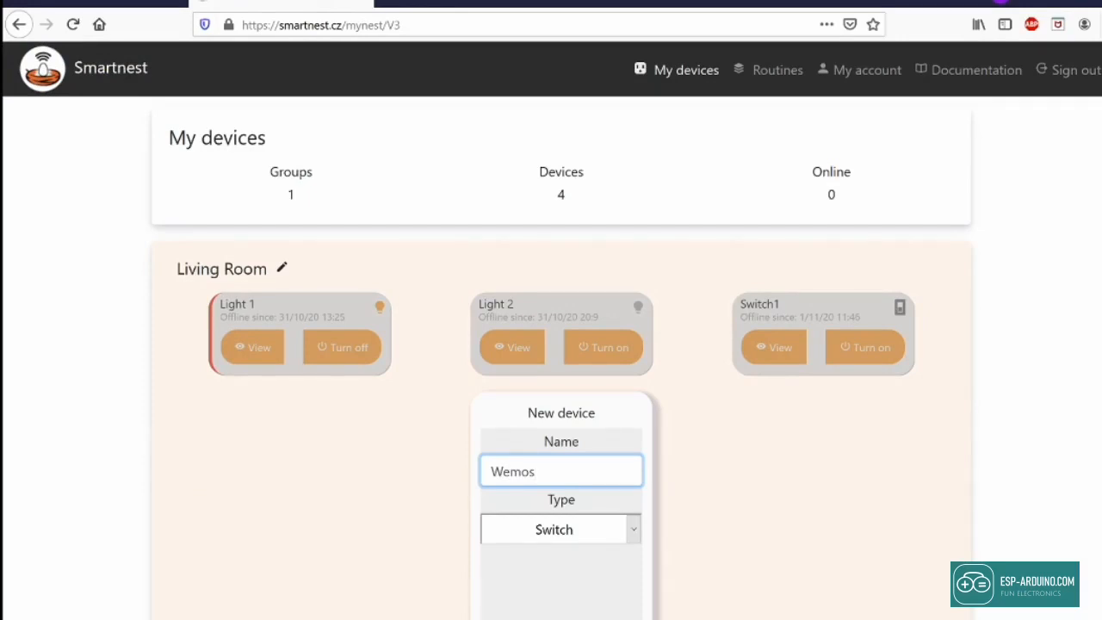
pyautogui.click(546, 616)
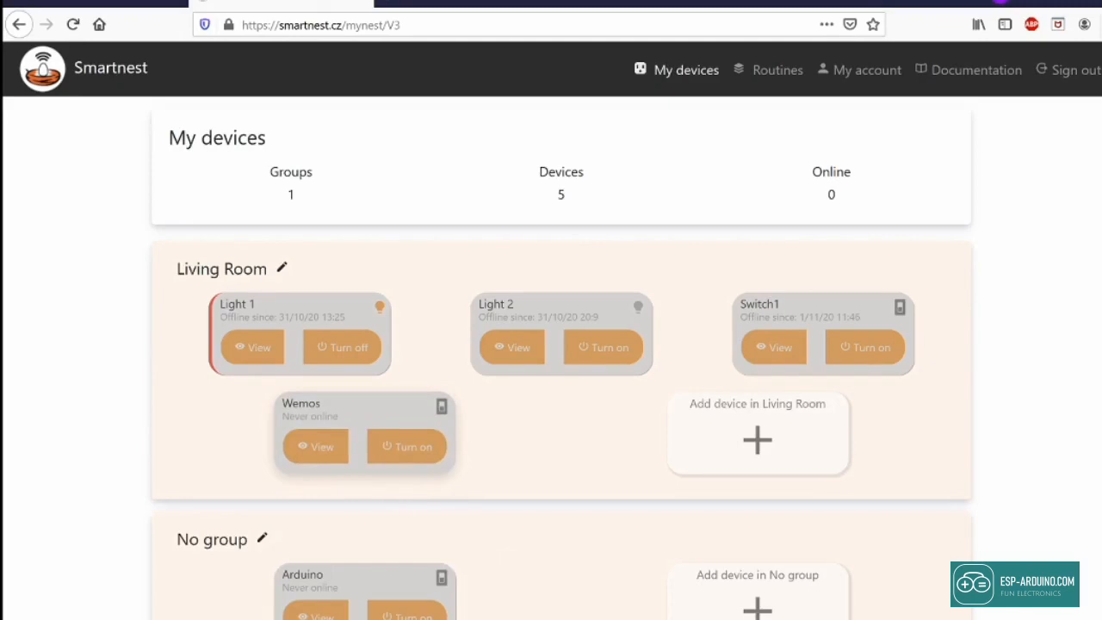
pyautogui.click(319, 458)
# Step: Copy the Wemos device ID into the Notepad note under an 'ID' label
pyautogui.scroll(-1, 356, 522)
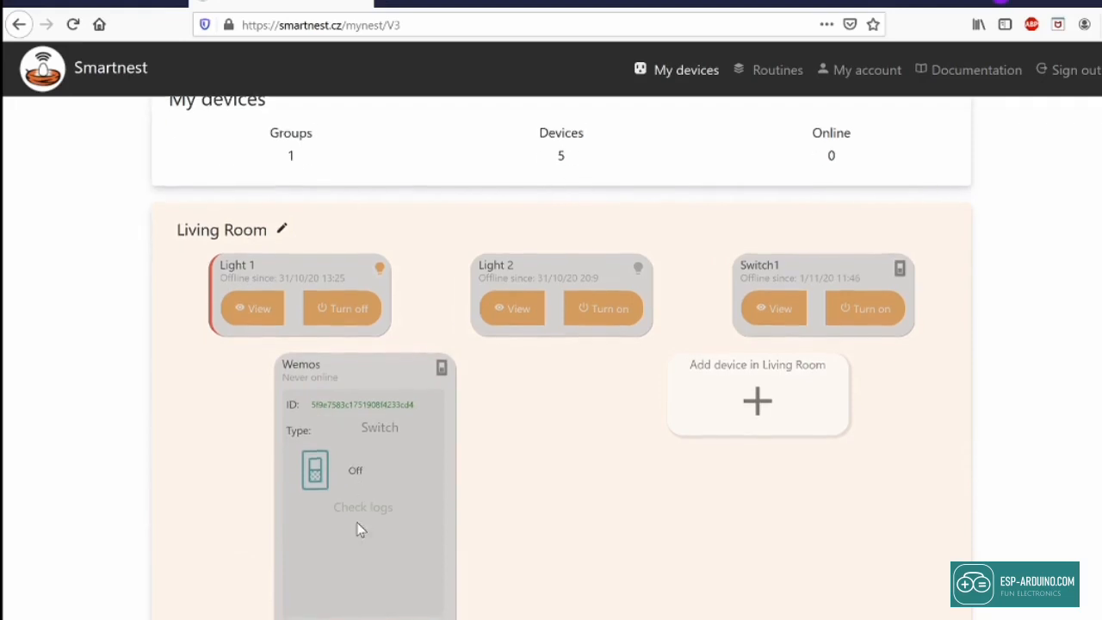
pyautogui.doubleClick(362, 385)
pyautogui.hotkey('ctrl', 'c')
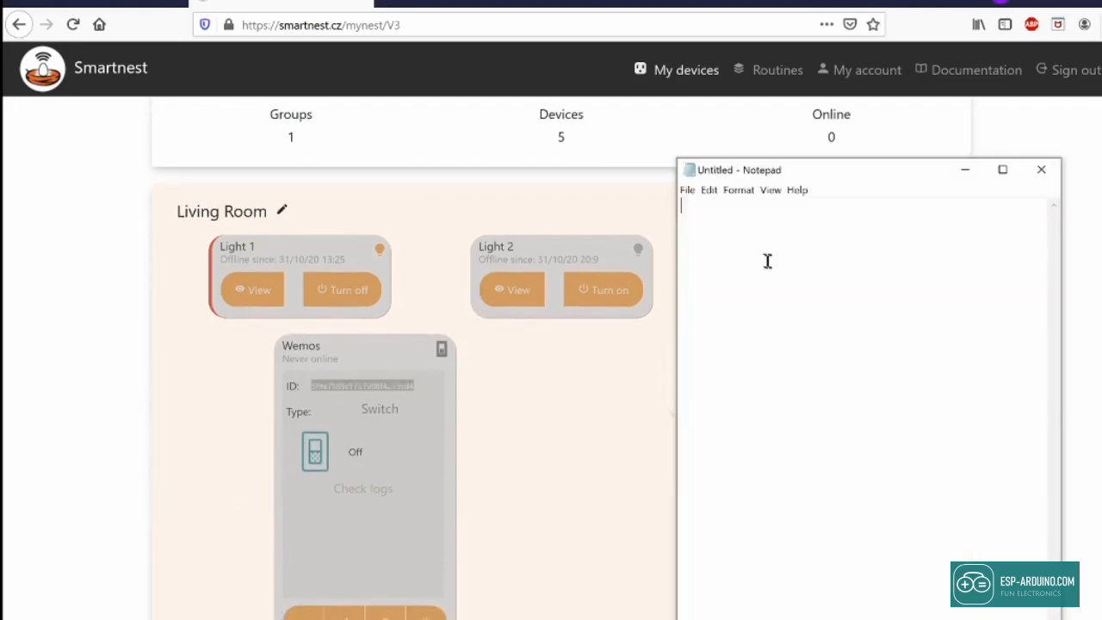
pyautogui.write('ID')
pyautogui.hotkey('ctrl', 'v')
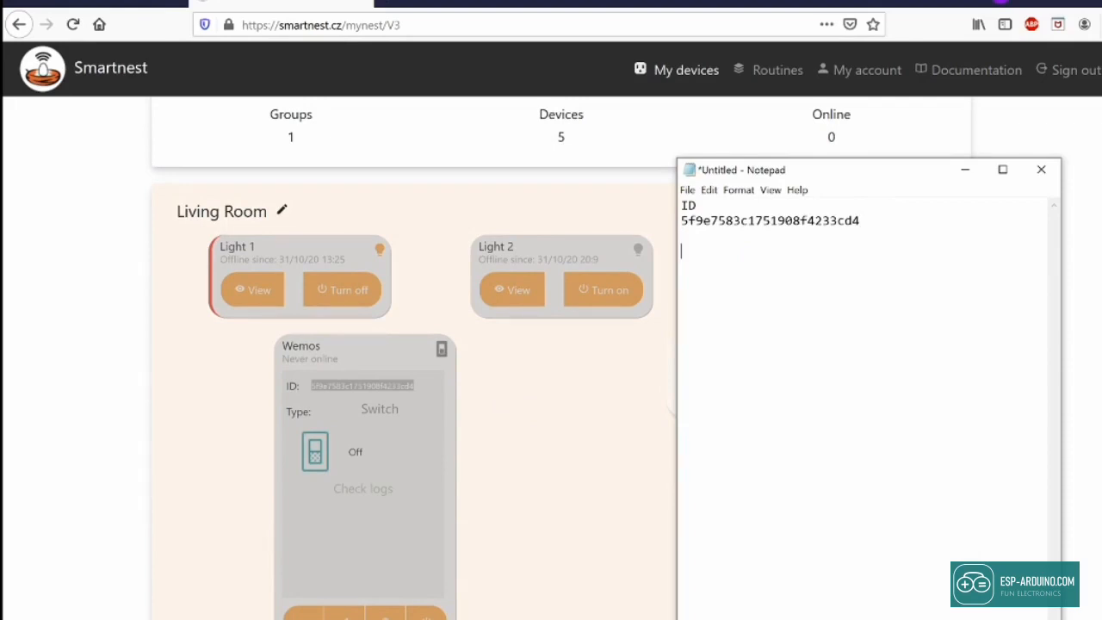
pyautogui.click(632, 393)
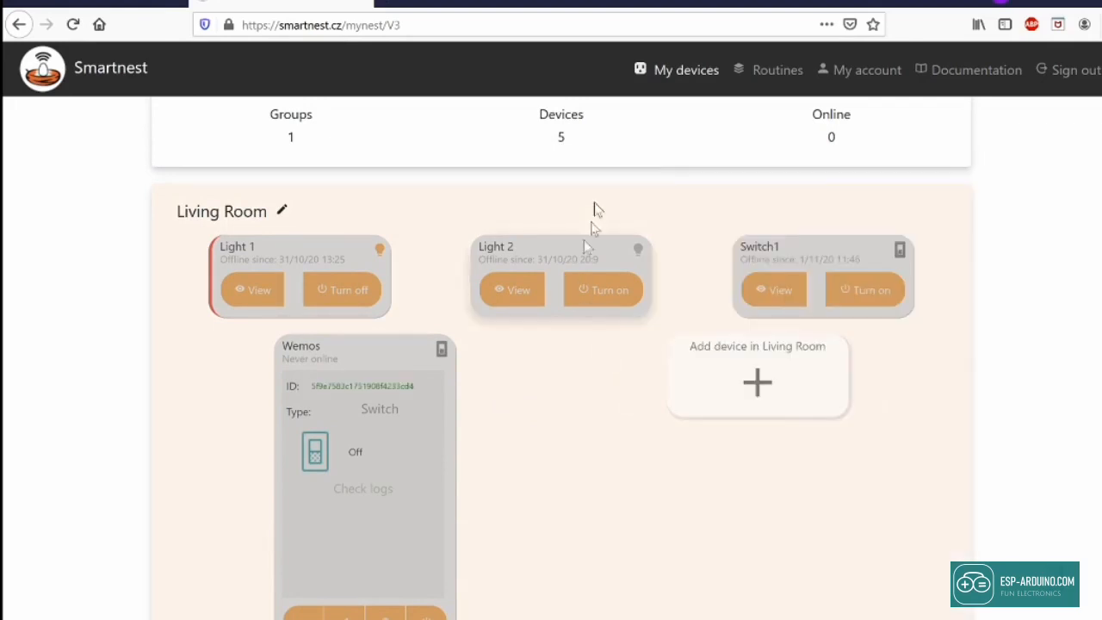
# Step: Record the account's API key from My account in the note, then return to the Tasmota tab
pyautogui.click(848, 79)
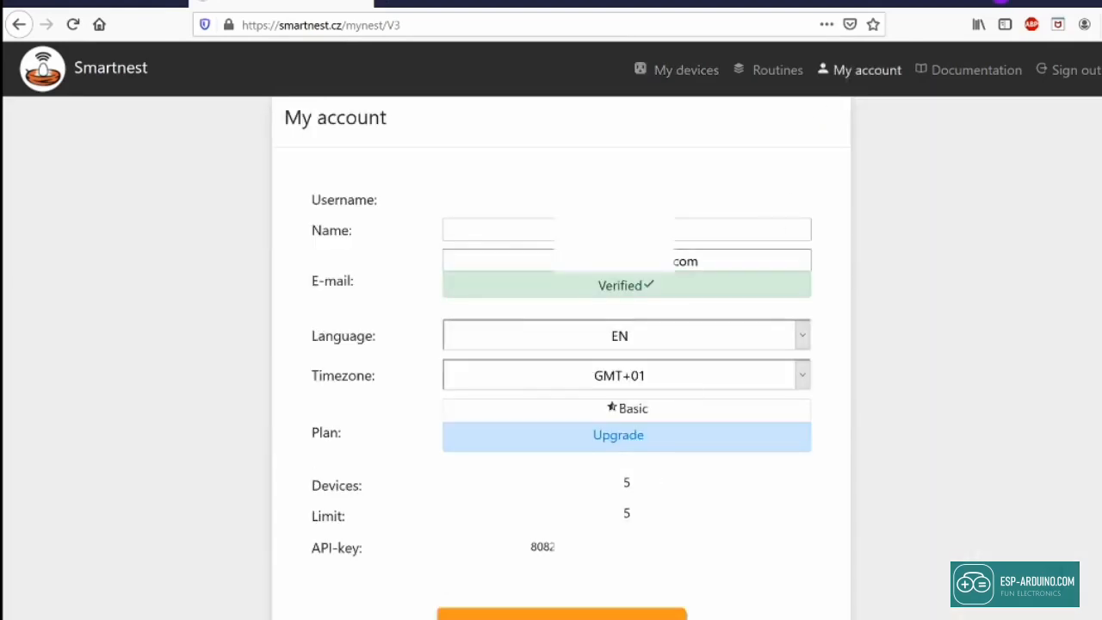
pyautogui.doubleClick(606, 549)
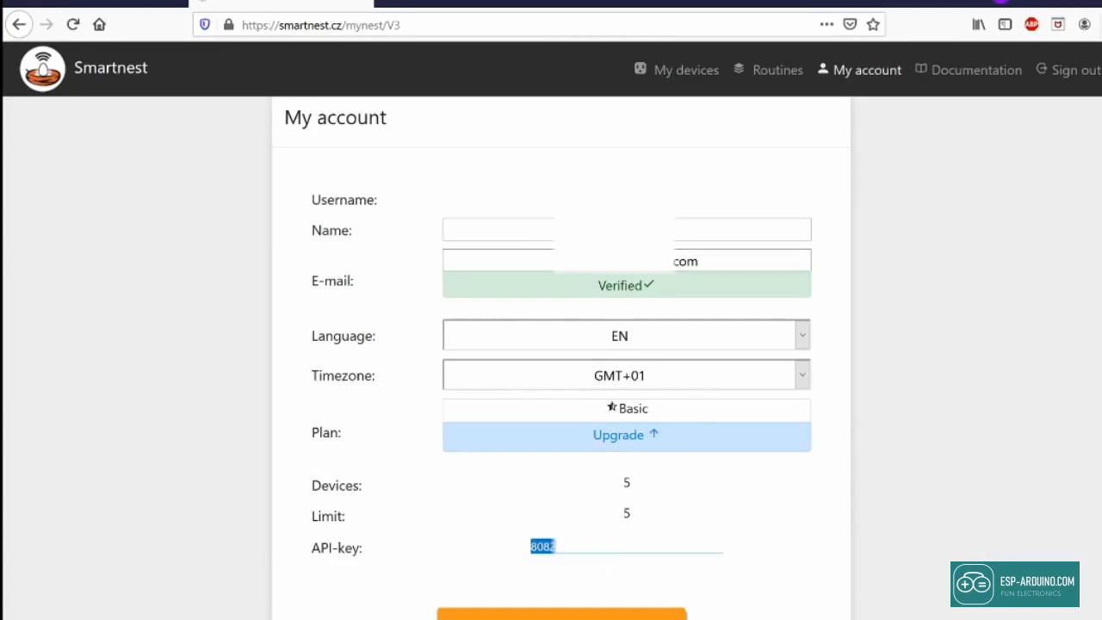
pyautogui.doubleClick(324, 548)
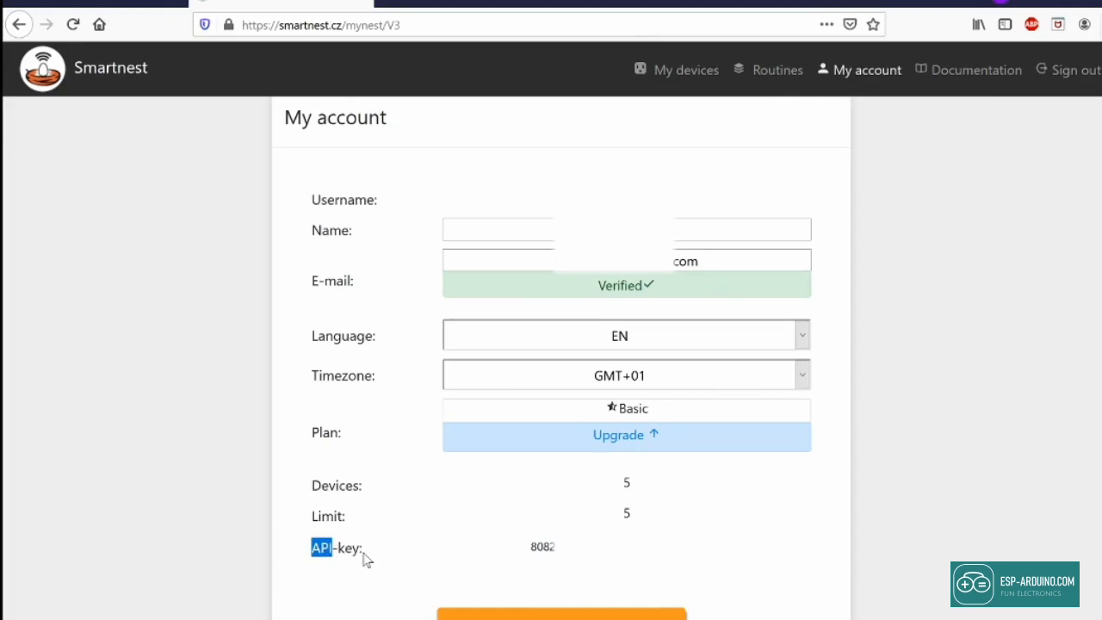
pyautogui.hotkey('alt', 'Tab')
pyautogui.press('Return')
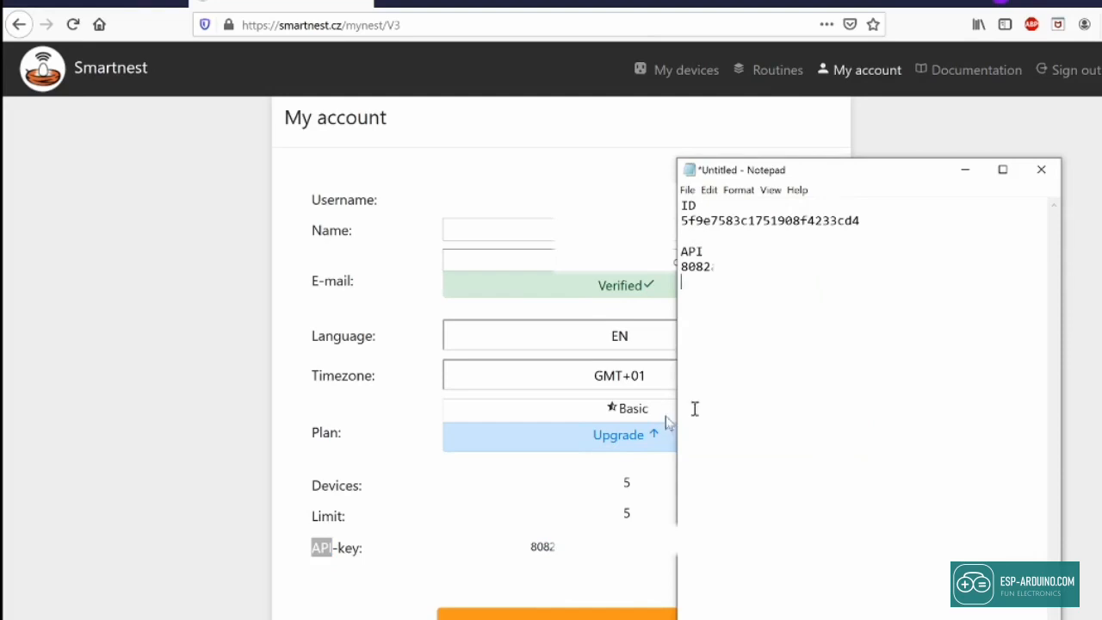
pyautogui.click(260, 387)
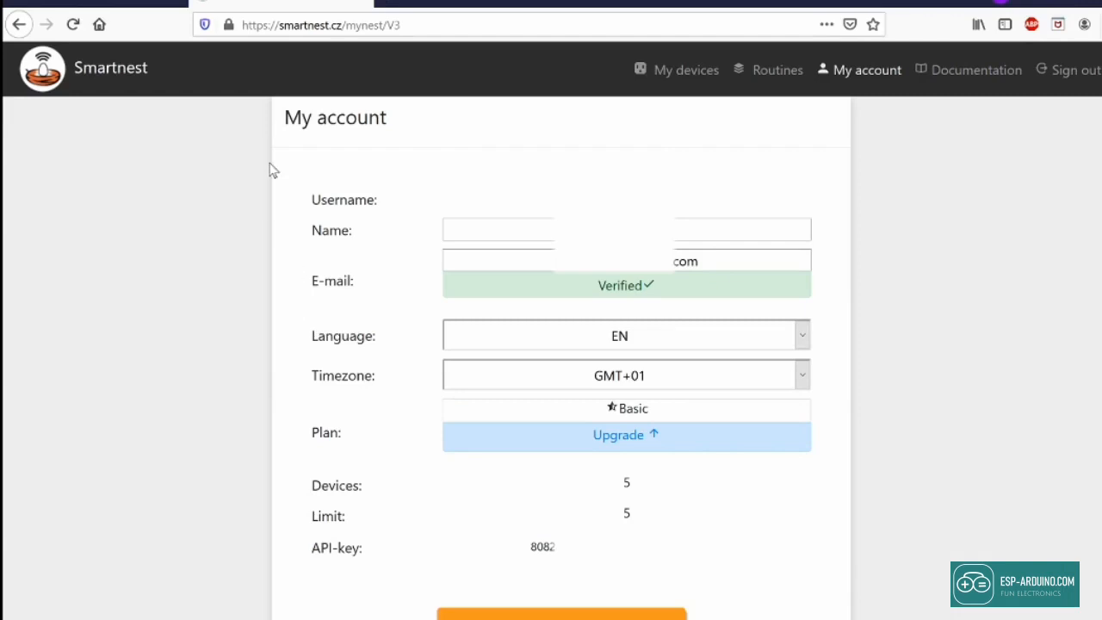
pyautogui.click(136, 5)
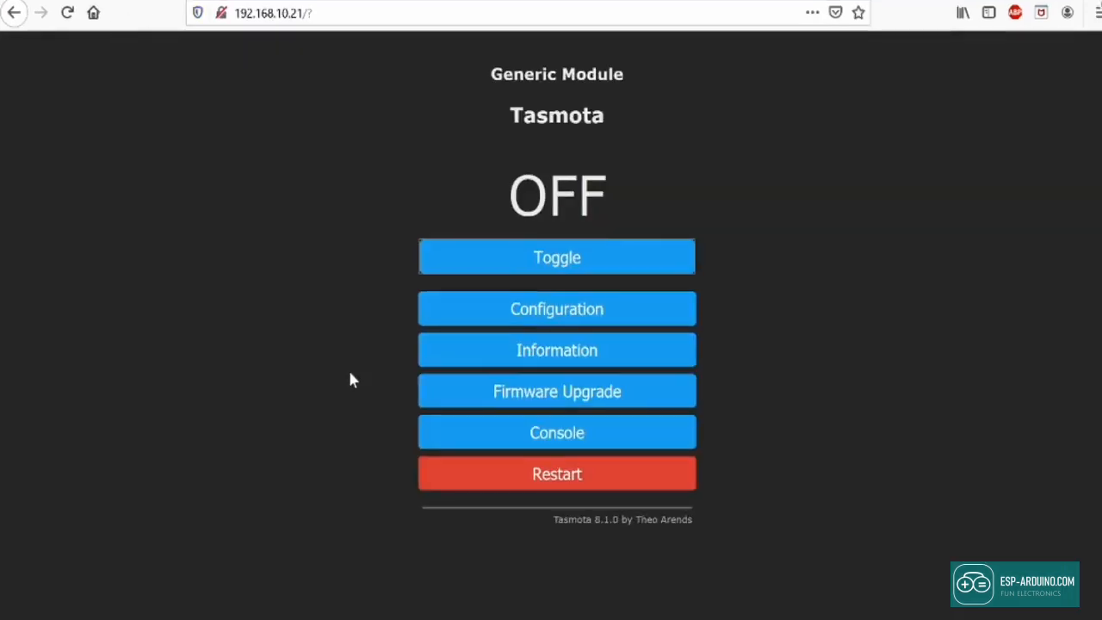
# Step: In MQTT settings, set Client to the Wemos ID, User to the Smartnest username, Password to the API key
pyautogui.click(602, 318)
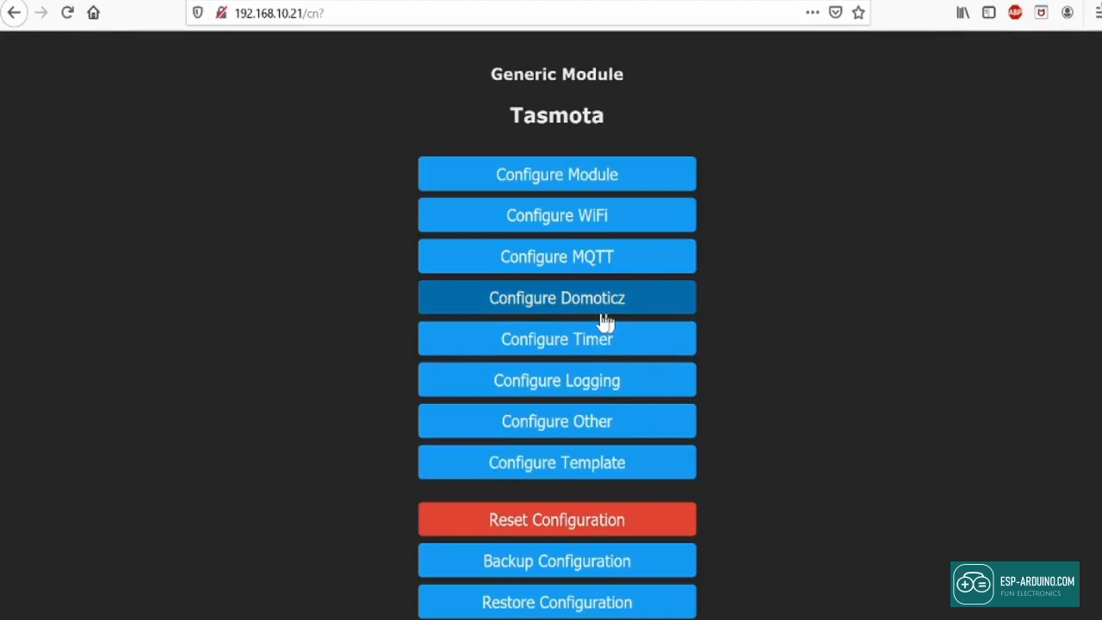
pyautogui.click(595, 272)
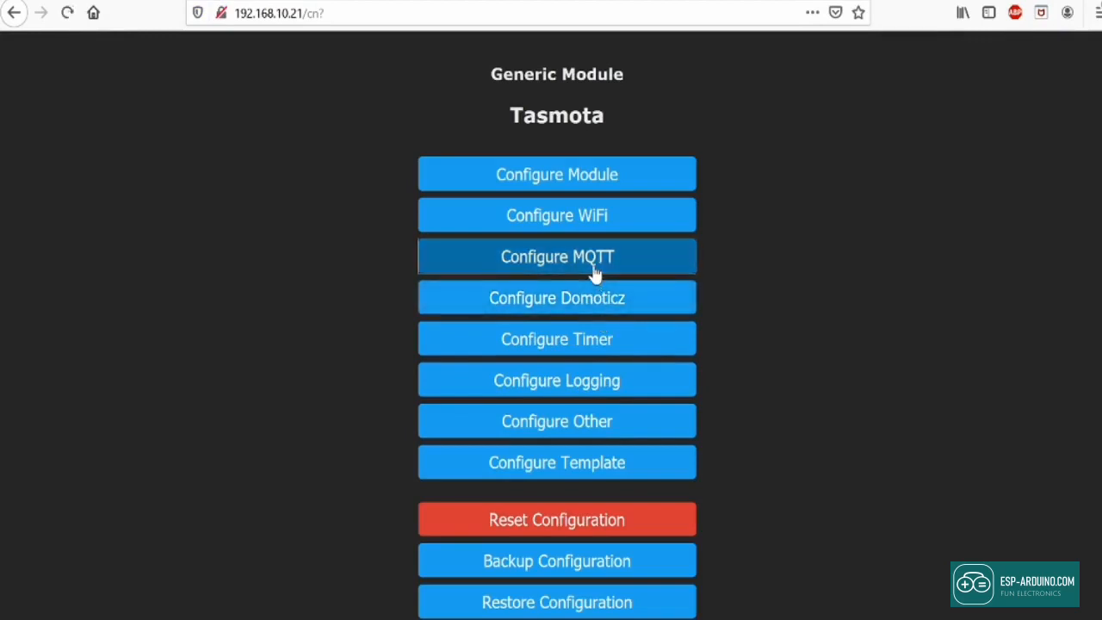
pyautogui.tripleClick(534, 319)
pyautogui.hotkey('ctrl', 'v')
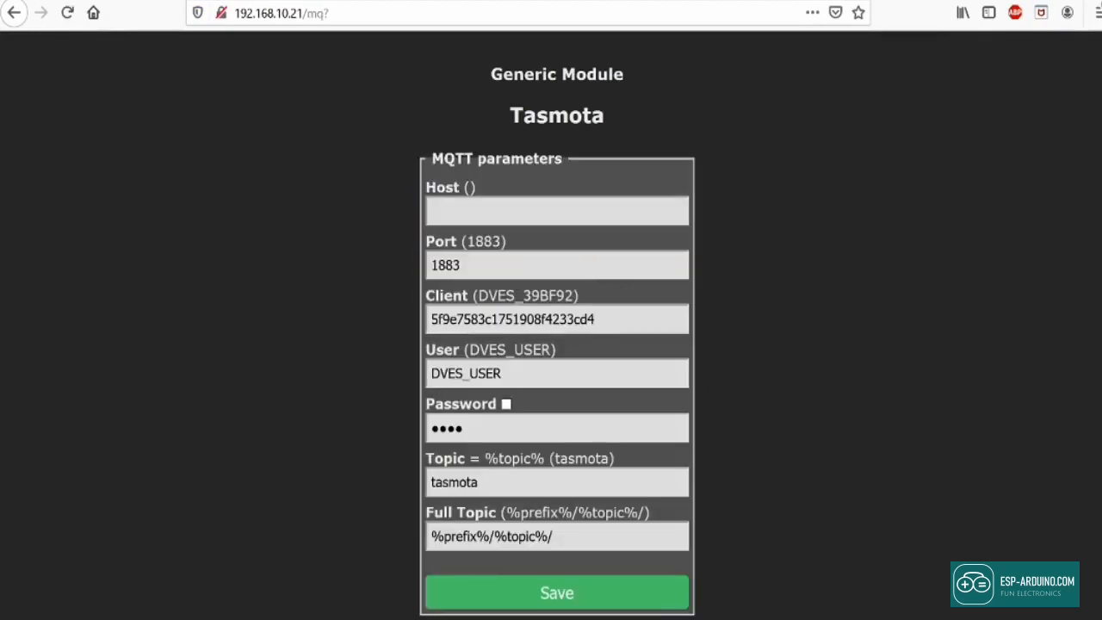
pyautogui.press('Tab')
pyautogui.write('kyle42')
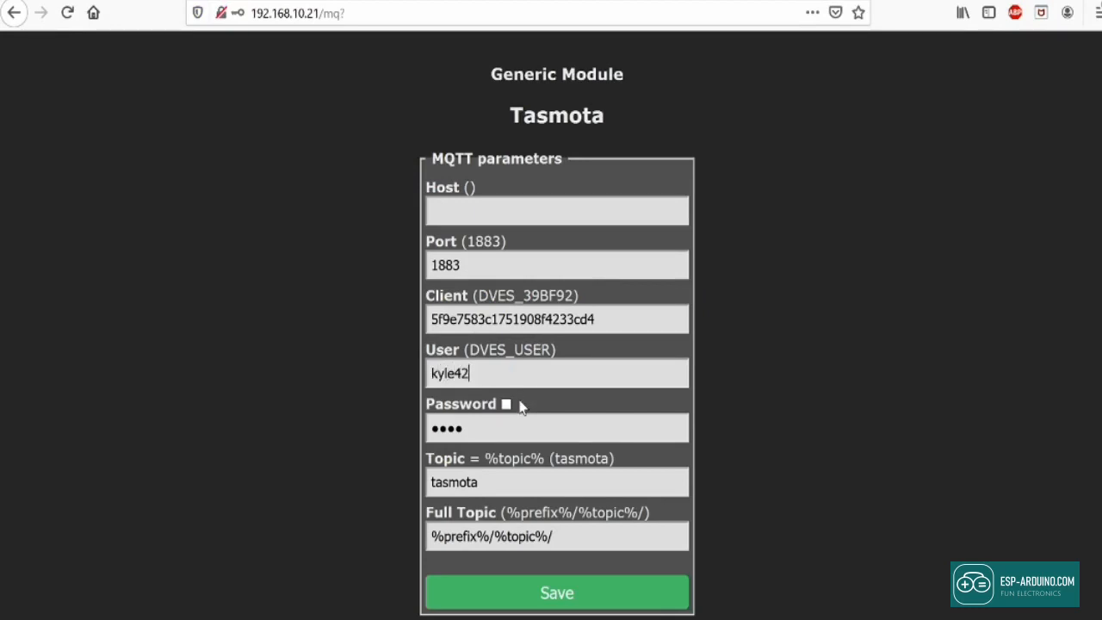
pyautogui.press('Tab')
pyautogui.hotkey('ctrl', 'v')
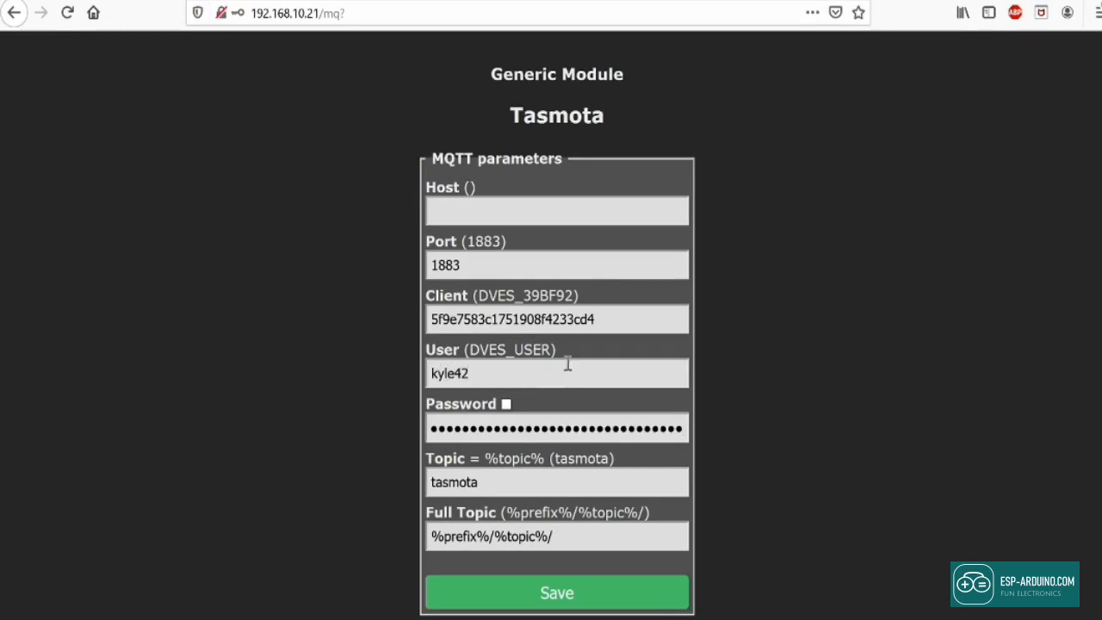
# Step: Set Topic to the Wemos ID and Full Topic to %topic%/%prefix%/
pyautogui.click(504, 475)
pyautogui.doubleClick(505, 475)
pyautogui.click(592, 319)
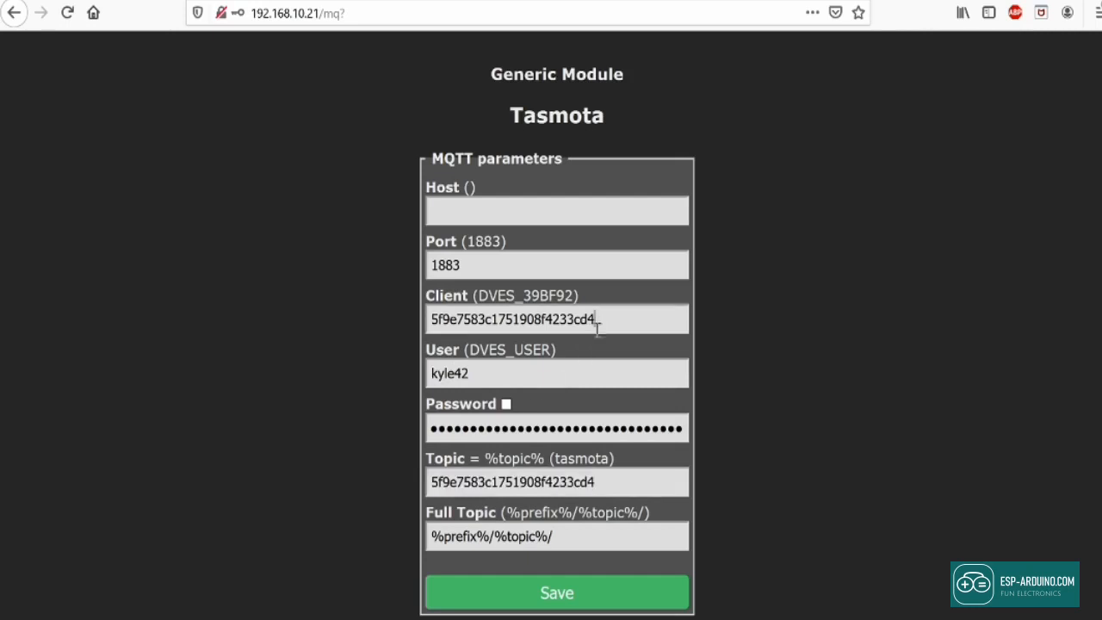
pyautogui.click(594, 482)
pyautogui.click(496, 535)
pyautogui.moveTo(493, 535); pyautogui.dragTo(431, 536)
pyautogui.hotkey('ctrl', 'c')
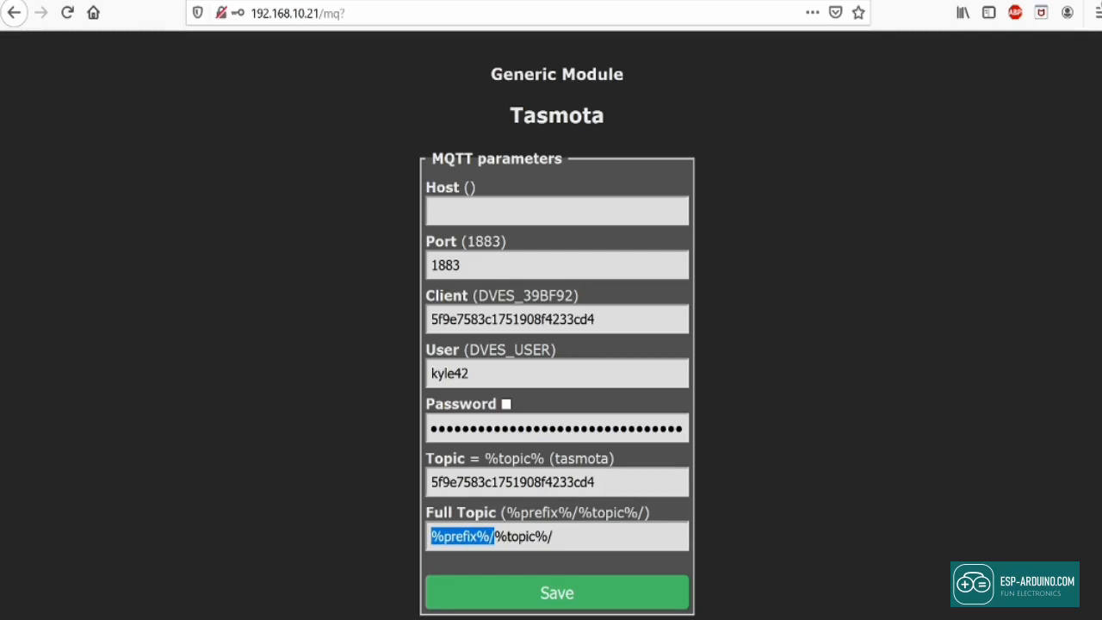
pyautogui.press('BackSpace')
pyautogui.hotkey('ctrl', 'v')
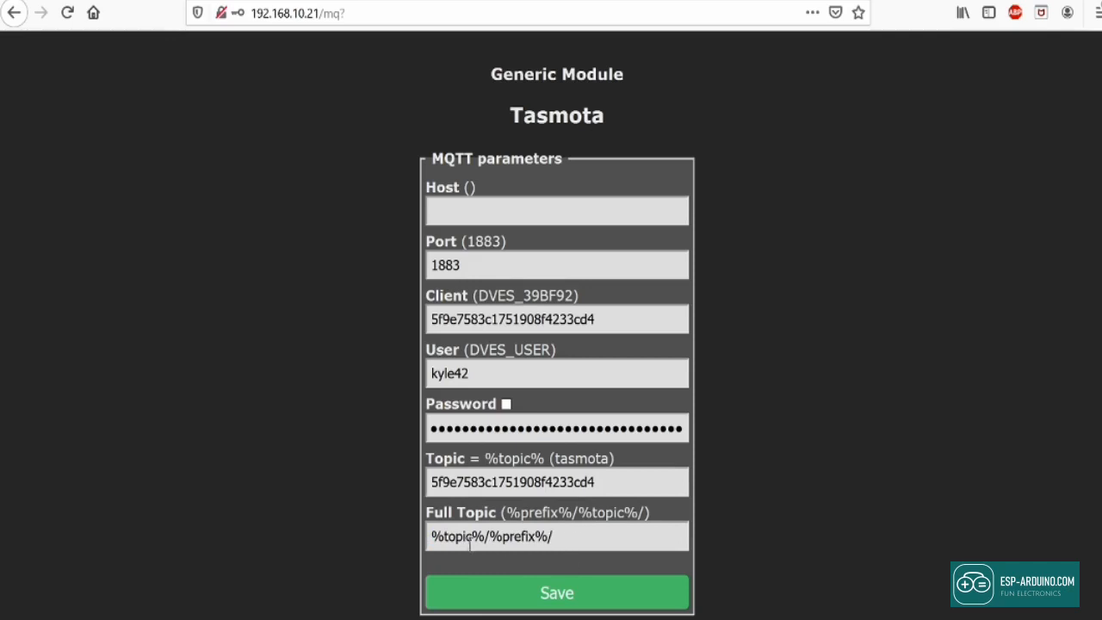
pyautogui.moveTo(429, 536); pyautogui.dragTo(570, 536)
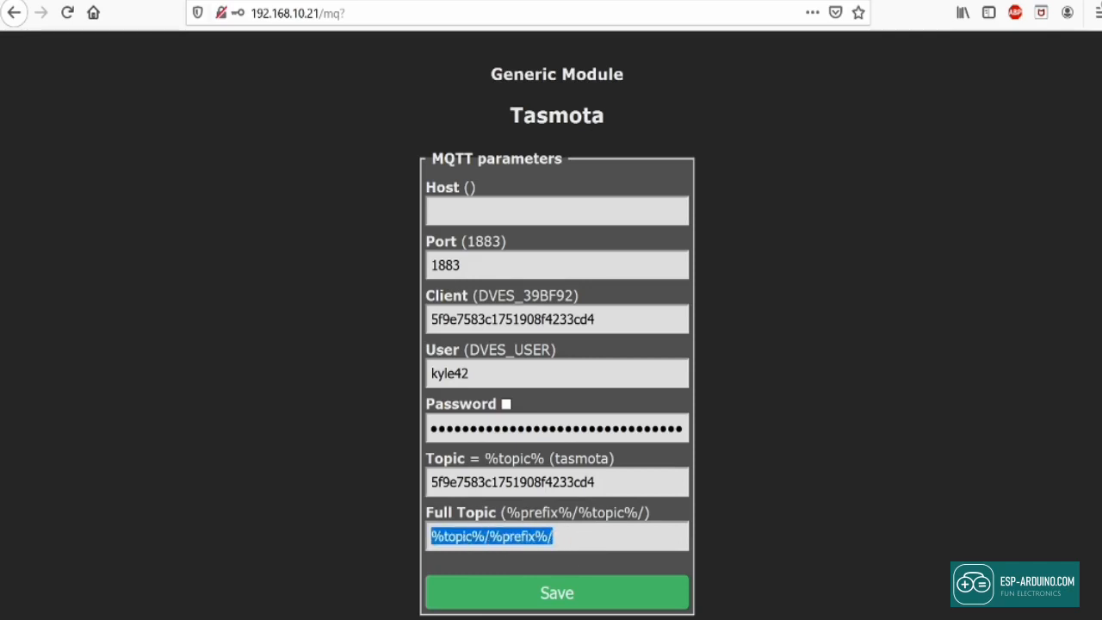
pyautogui.click(432, 536)
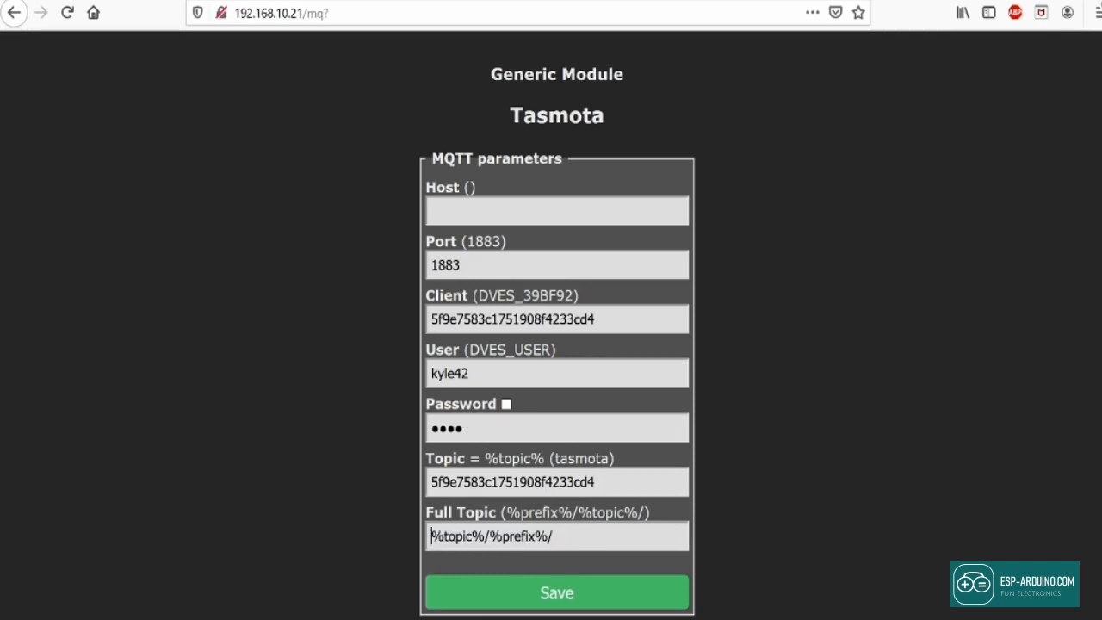
# Step: Enter smartnest.cz as the MQTT Host and save the settings
pyautogui.click(432, 210)
pyautogui.write('smartnes')
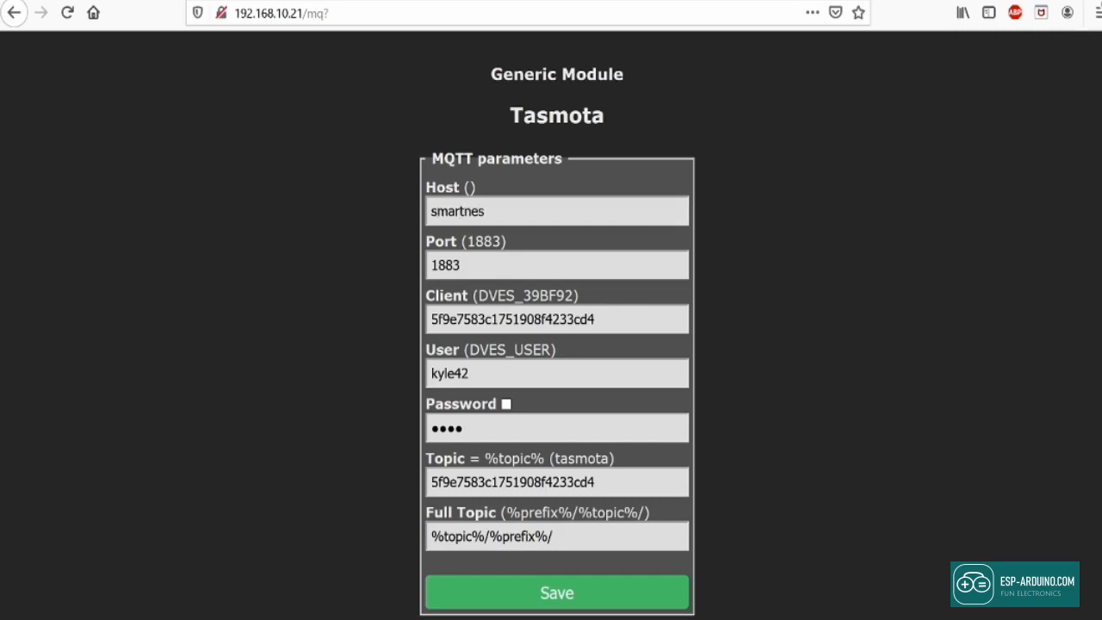
pyautogui.write('t.cz')
pyautogui.click(558, 604)
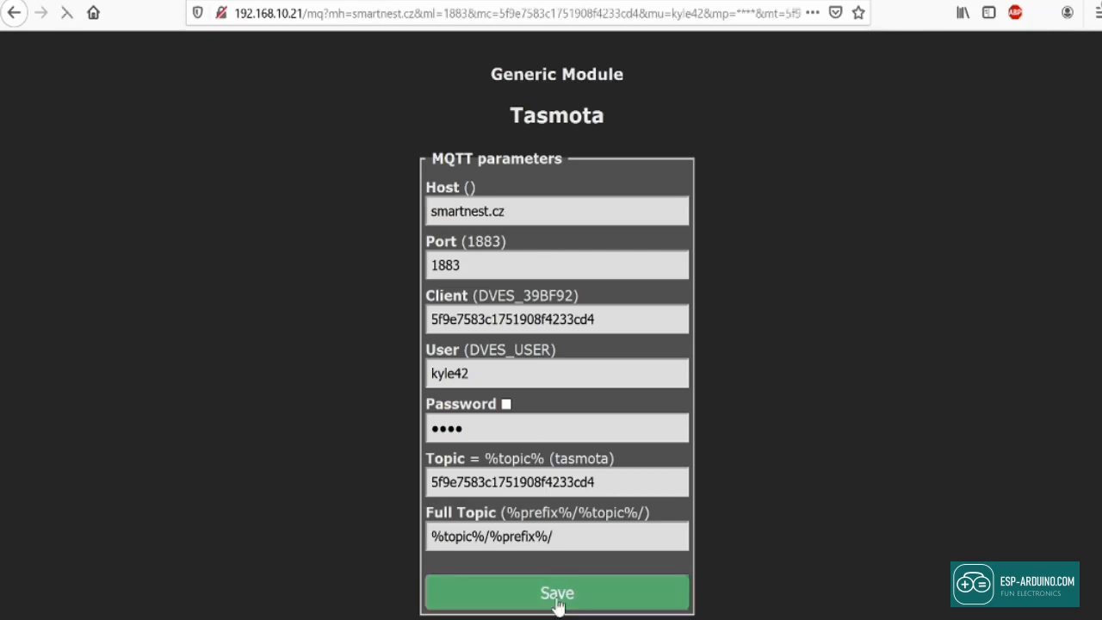
# Step: Check the Tasmota console log for the MQTT Connected message
pyautogui.click(592, 274)
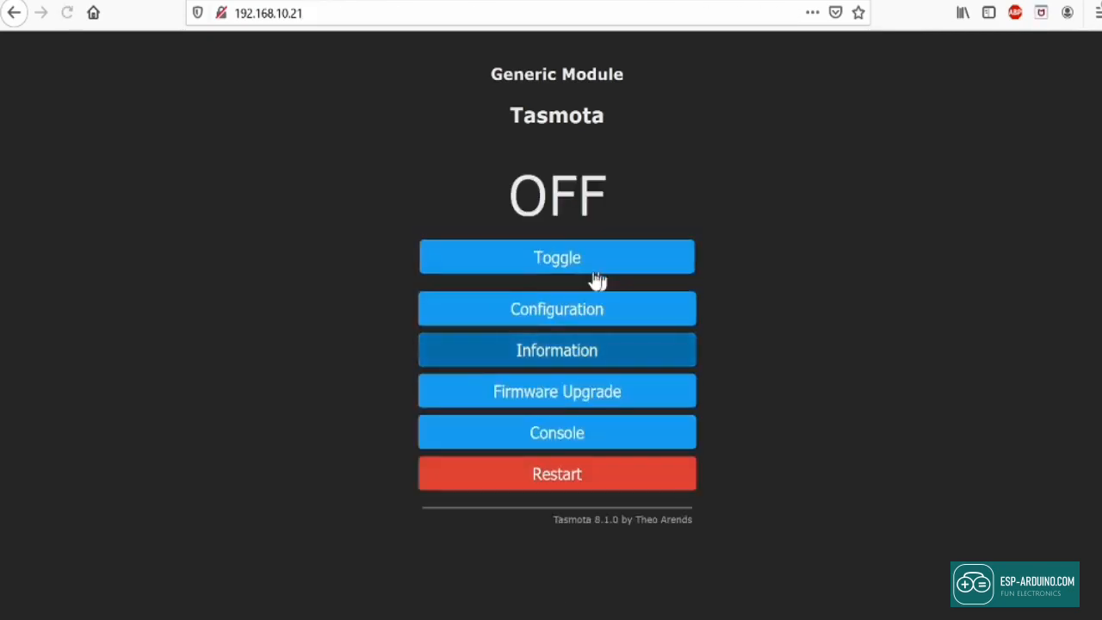
pyautogui.click(580, 443)
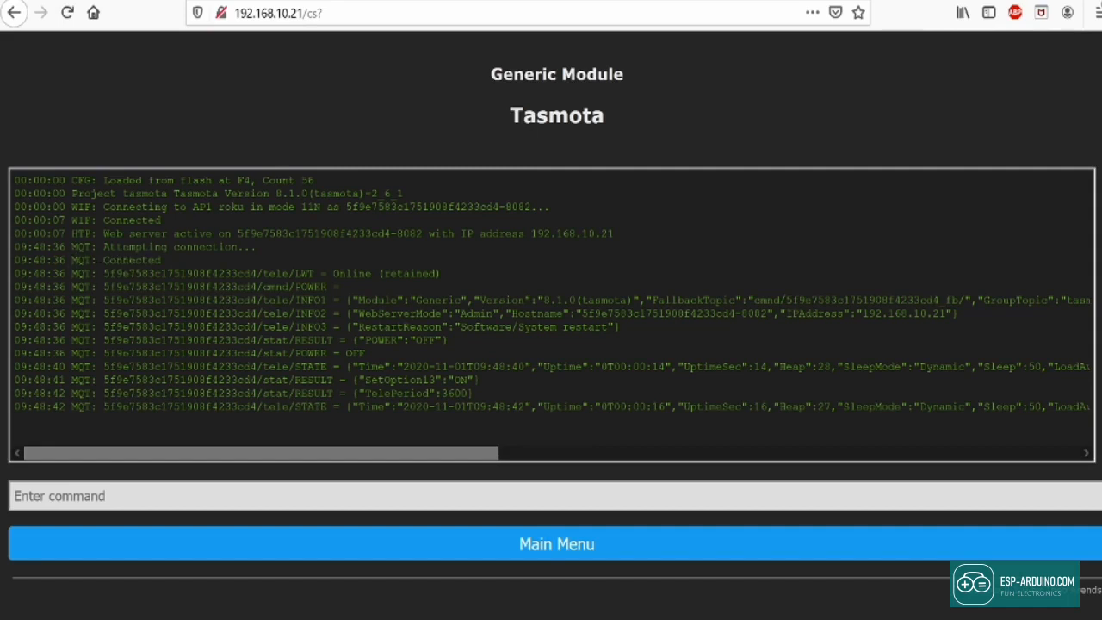
pyautogui.moveTo(72, 260); pyautogui.dragTo(162, 261)
pyautogui.click(253, 55)
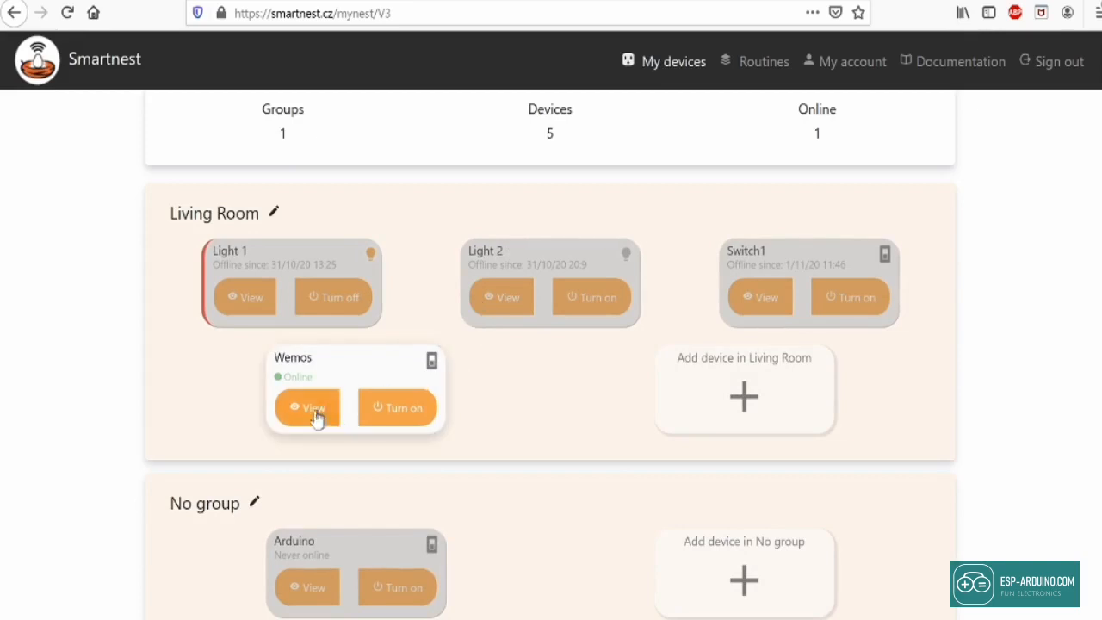
# Step: Toggle the Wemos lamp on and off three times from its Smartnest card, ending off
pyautogui.click(404, 394)
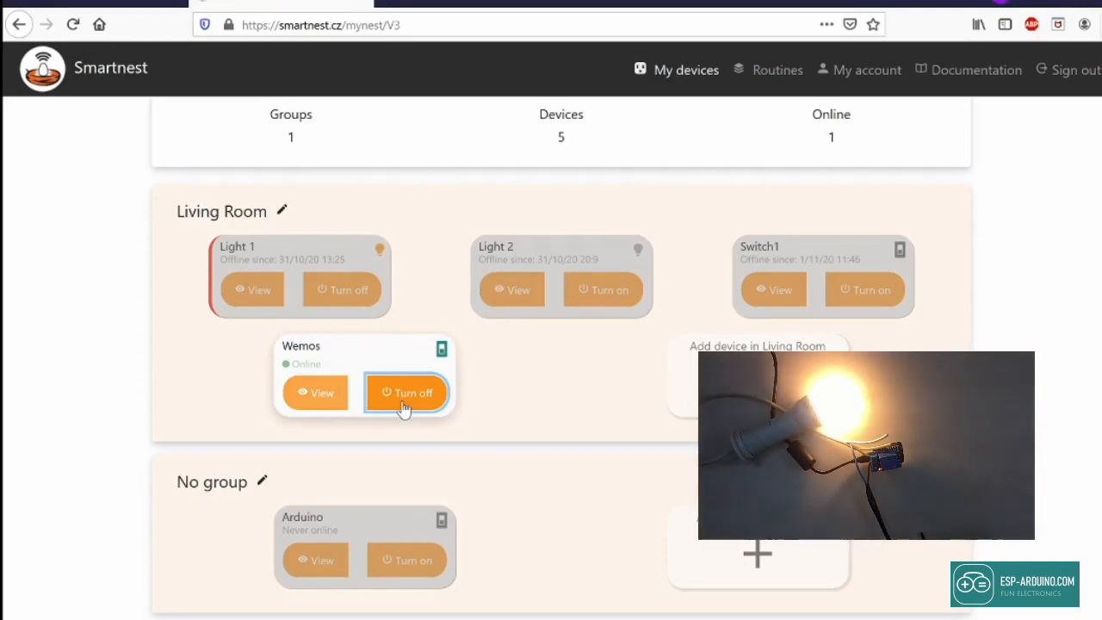
pyautogui.click(404, 395)
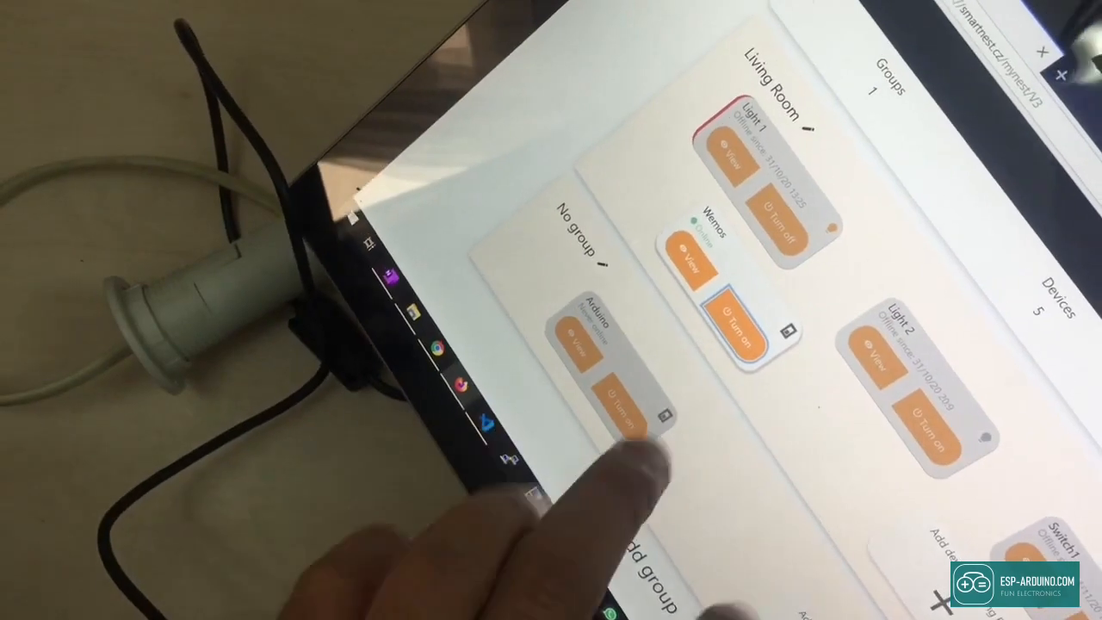
pyautogui.click(736, 308)
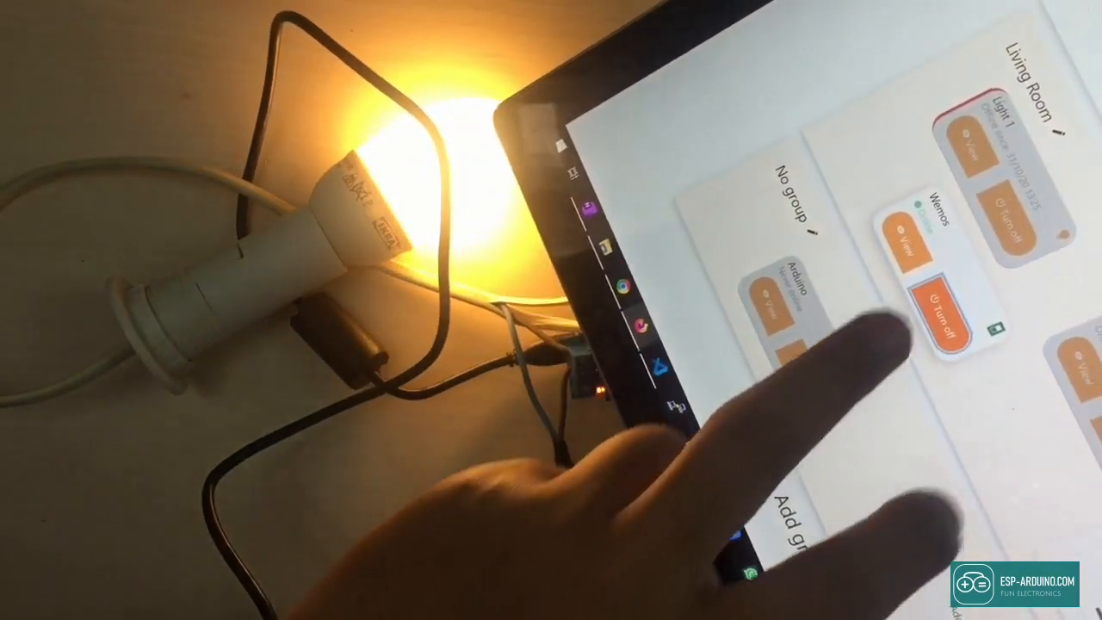
pyautogui.click(949, 323)
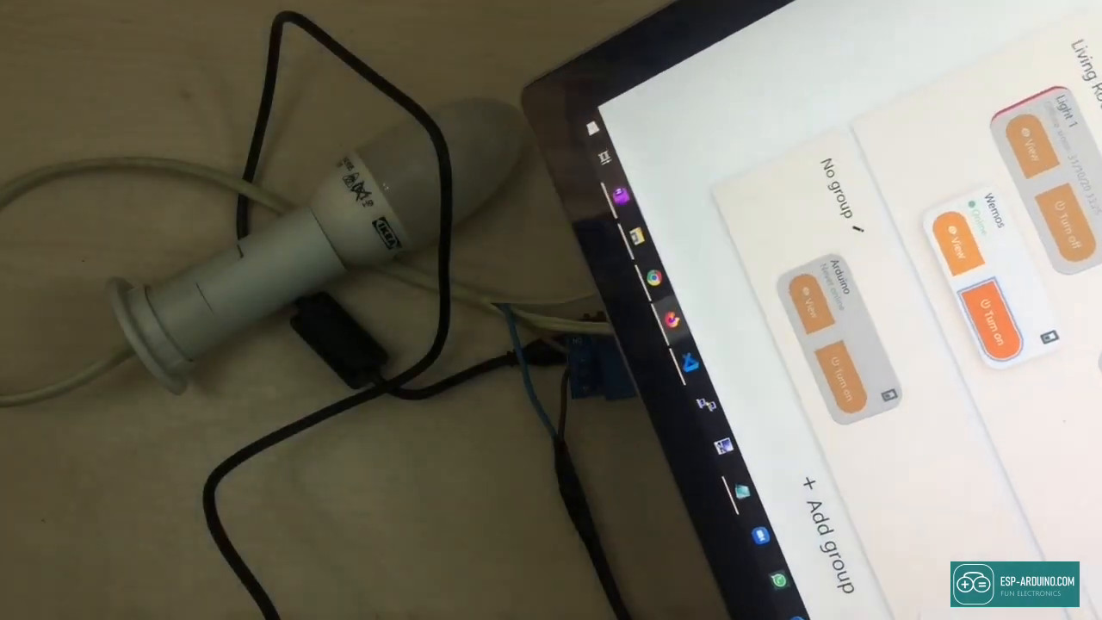
pyautogui.click(985, 314)
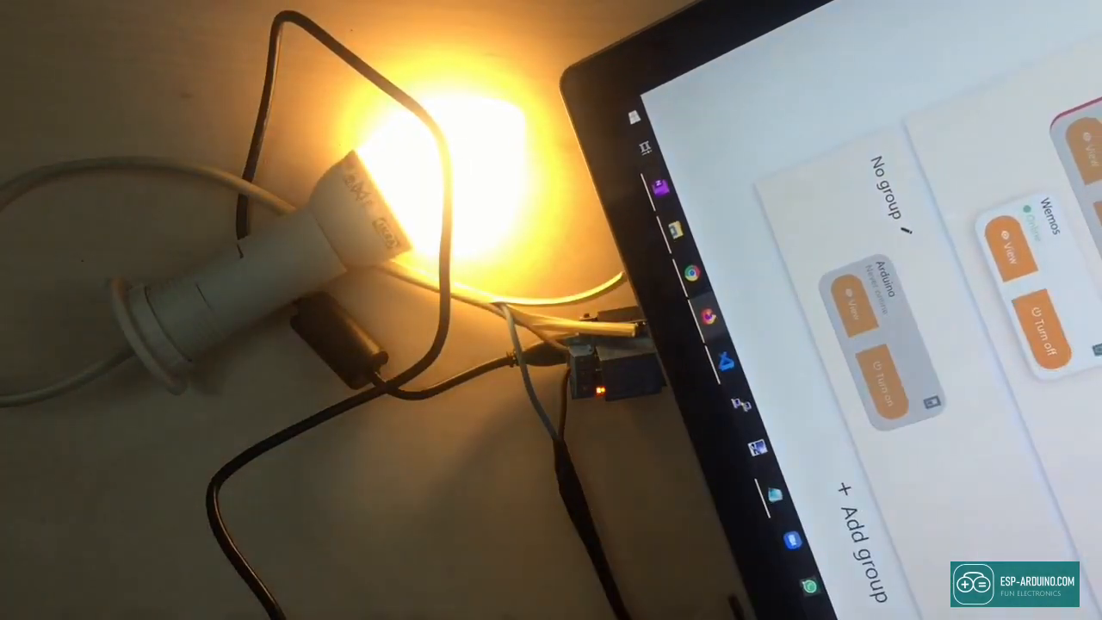
pyautogui.click(1033, 318)
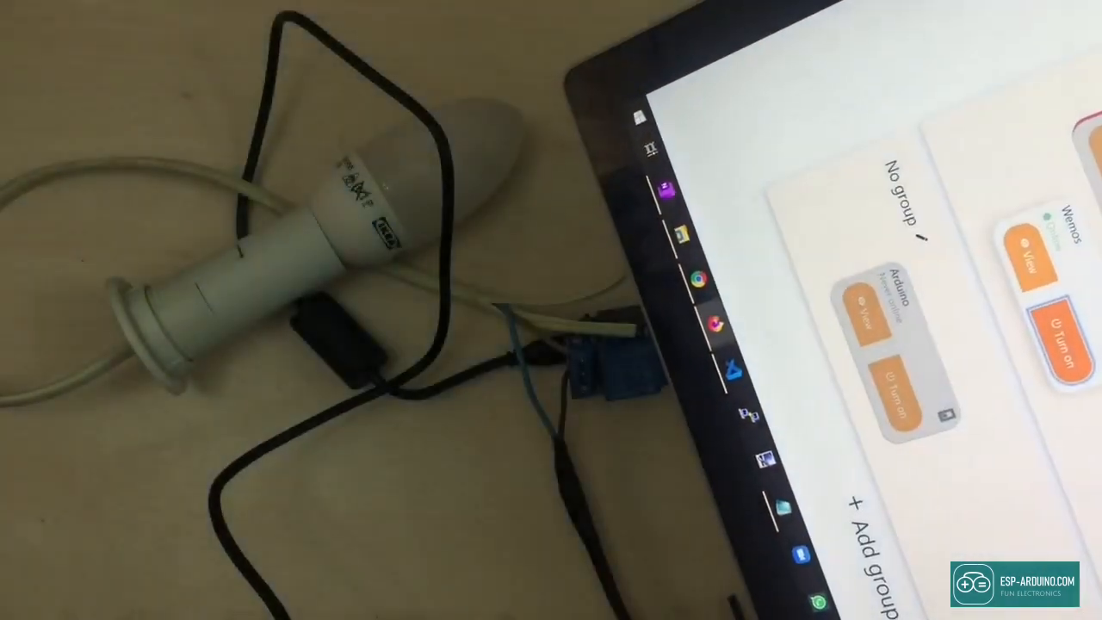